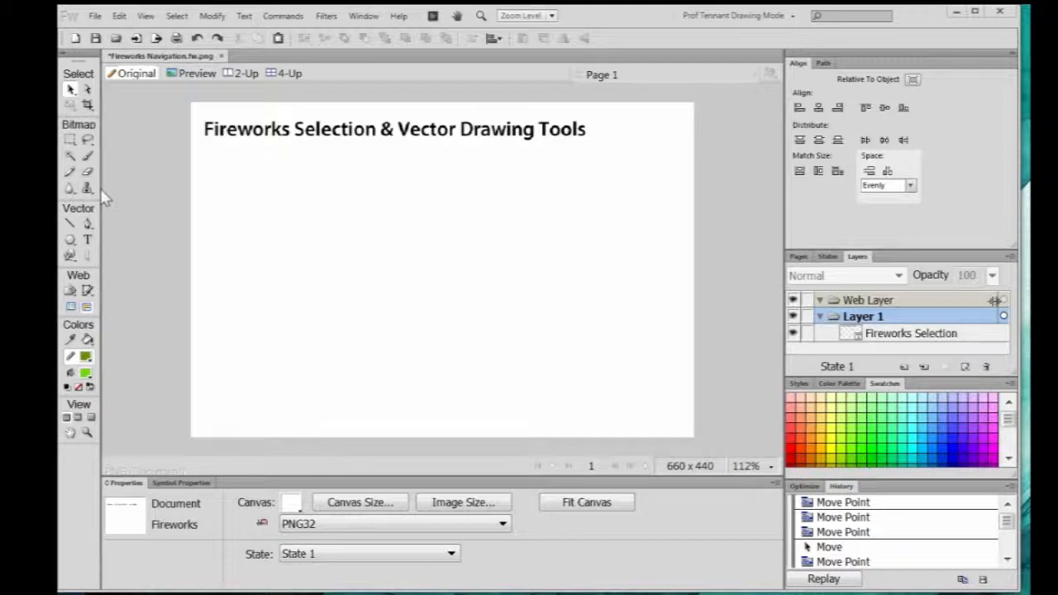
click(70, 228)
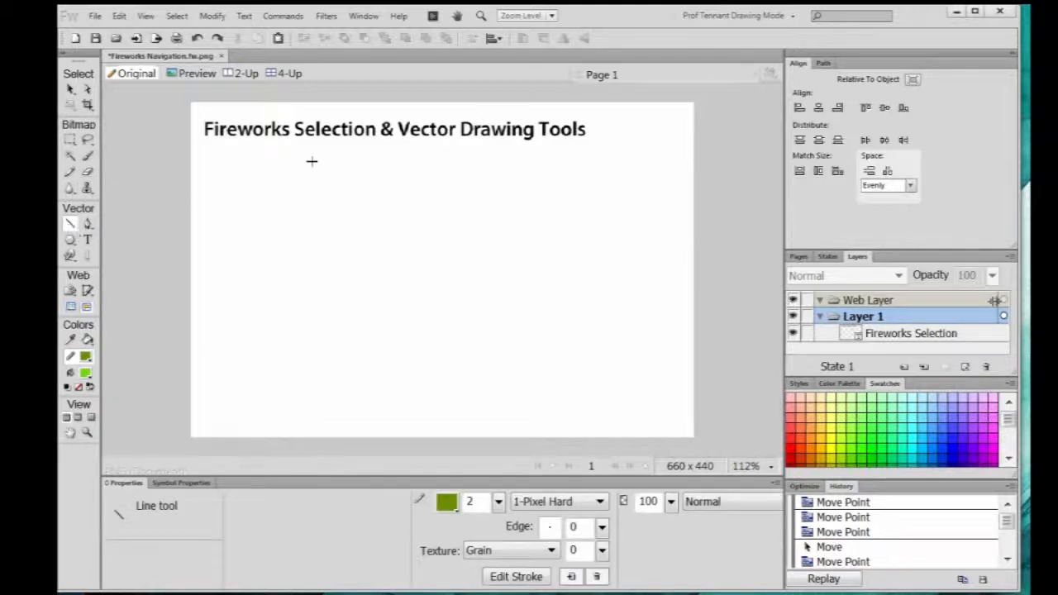
click(276, 194)
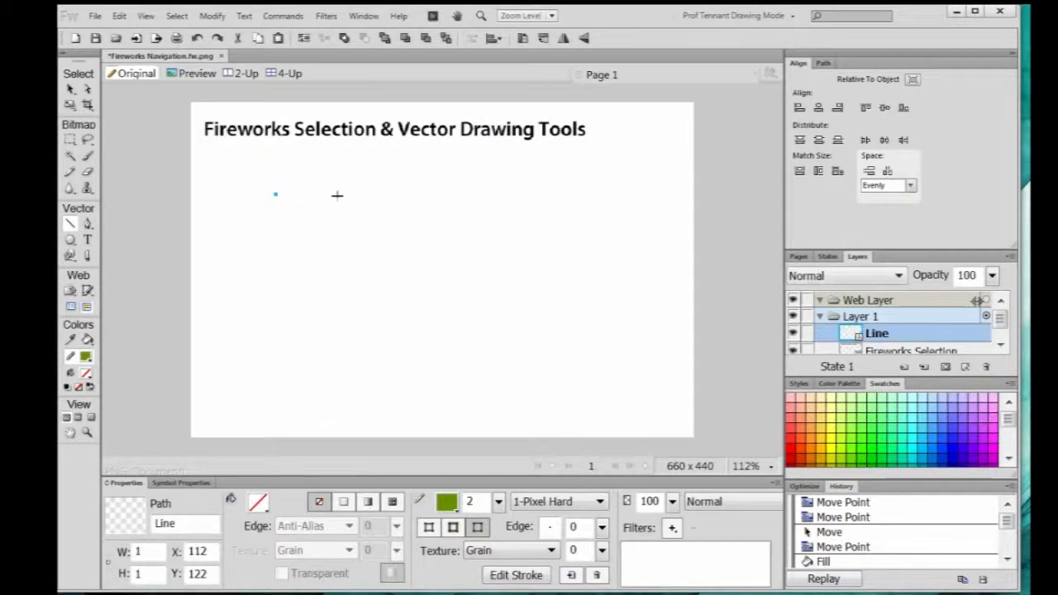
click(417, 199)
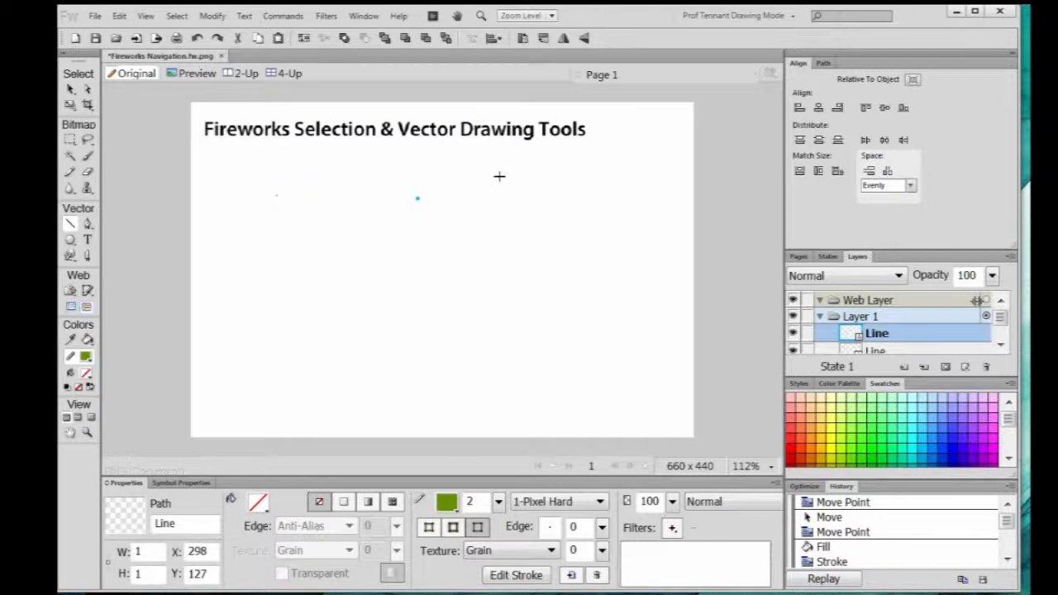
key(v)
drag(239, 168, 542, 252)
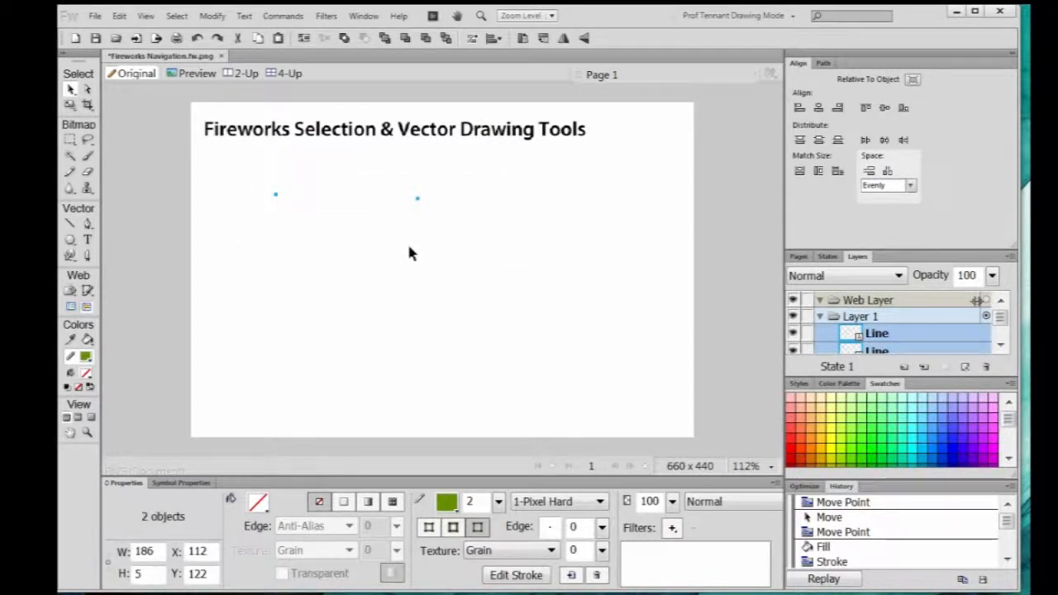
key(Delete)
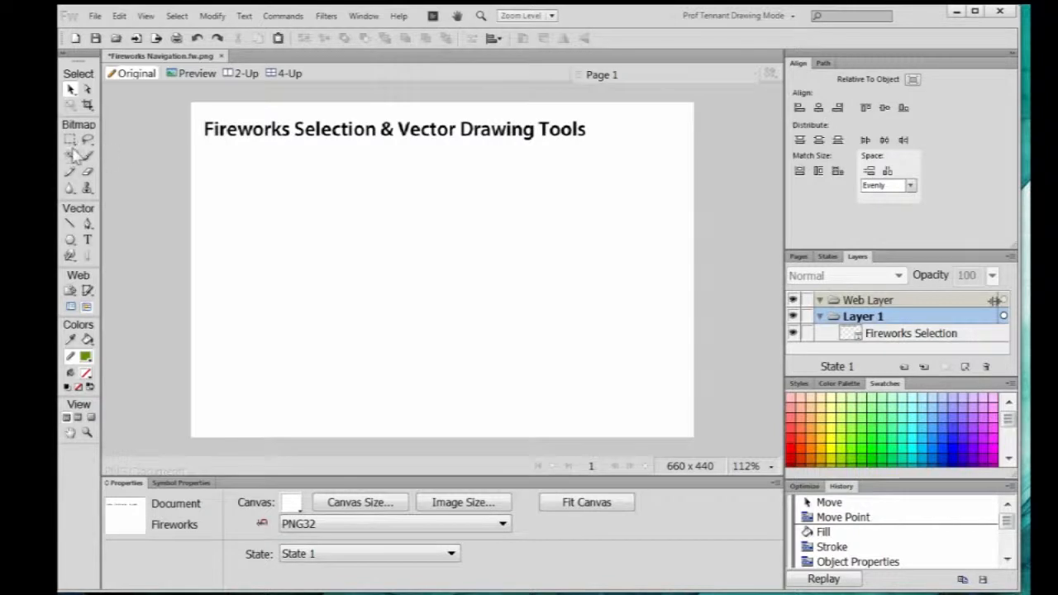
- Draw a horizontal line about 147 px long below the title with the Line tool
click(70, 224)
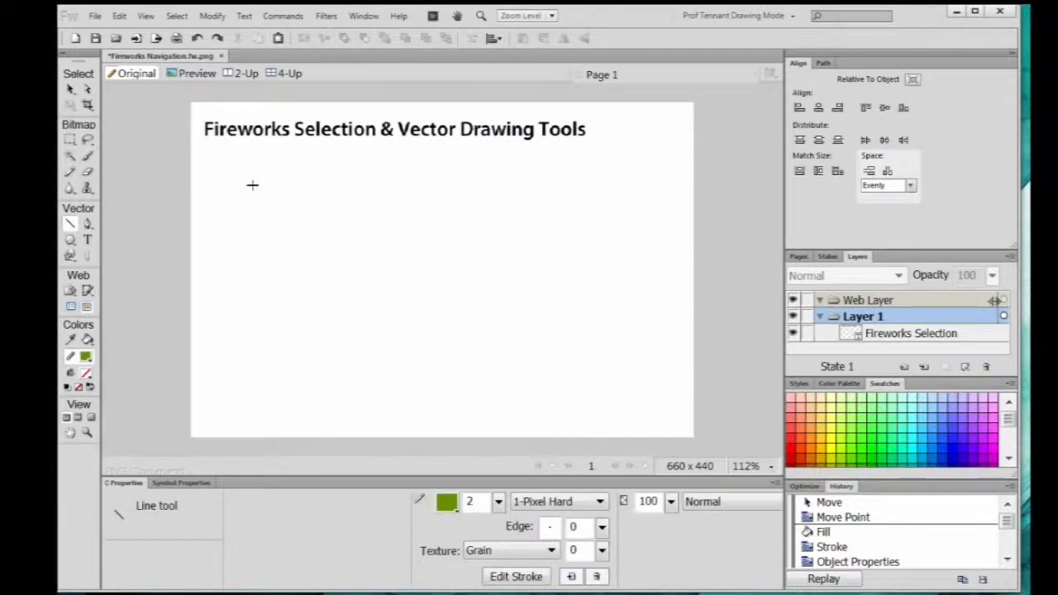
mouse_move(252, 185)
mouse_down()
mouse_move(364, 184)
mouse_move(382, 315)
mouse_up()
drag(383, 240, 363, 189)
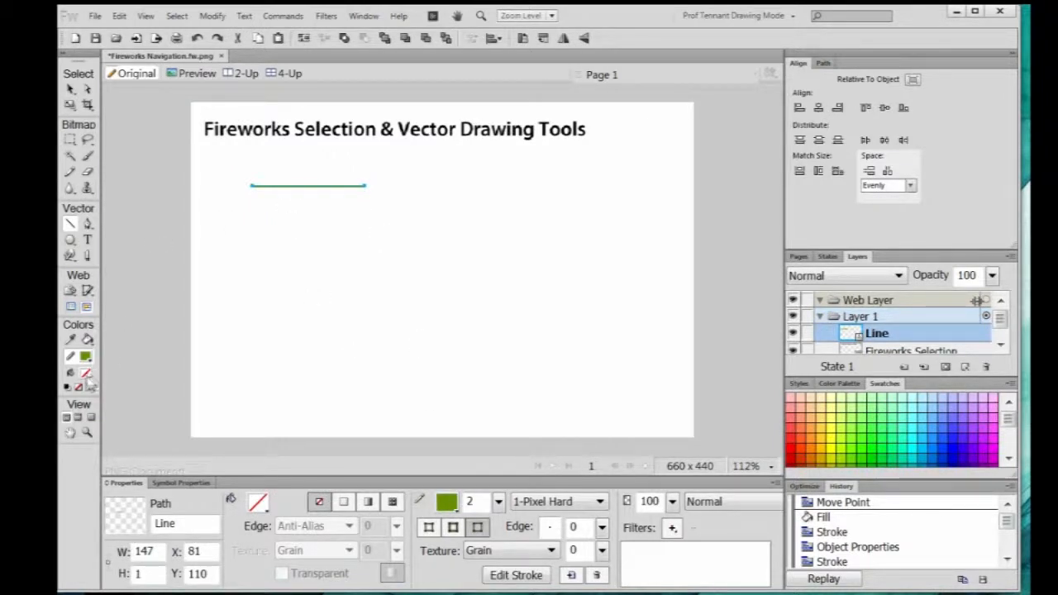
- Draw a rectangle about 129 by 135 px below the line, with dark green #304000 stroke and bright green #6DD900 fill
click(72, 243)
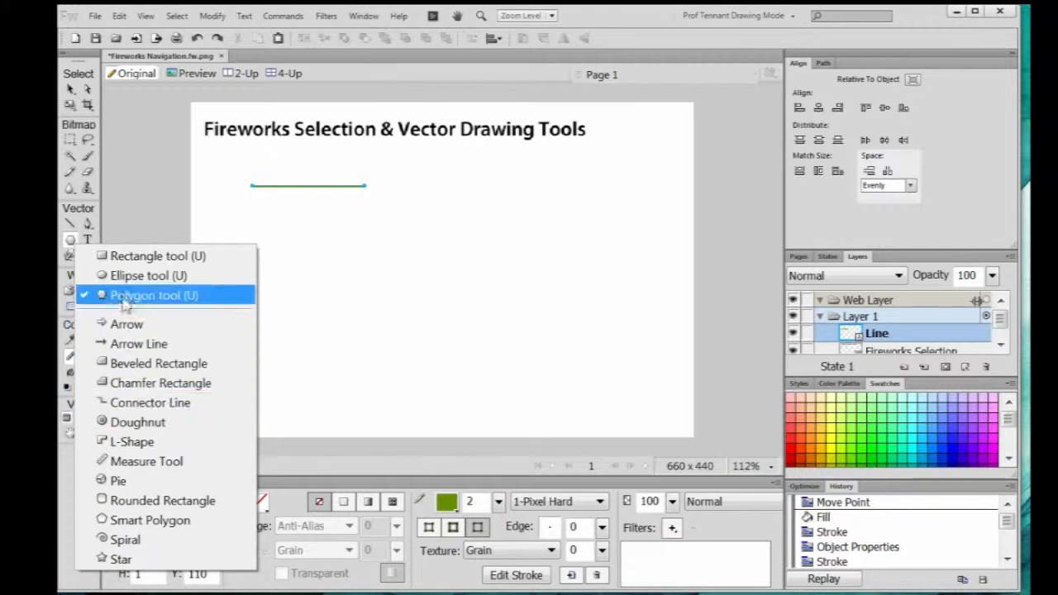
click(115, 259)
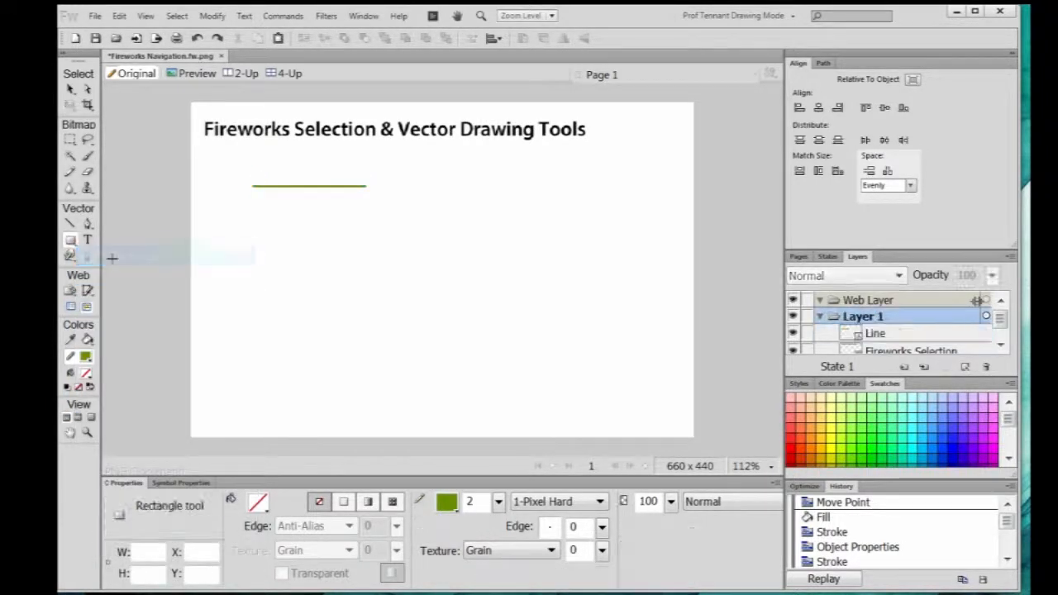
click(86, 359)
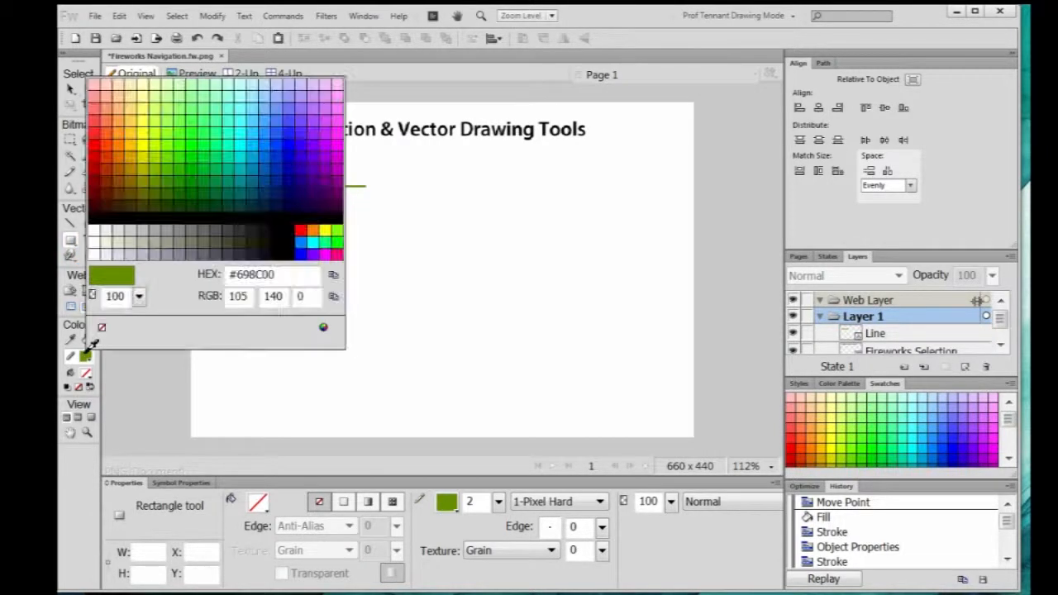
click(154, 205)
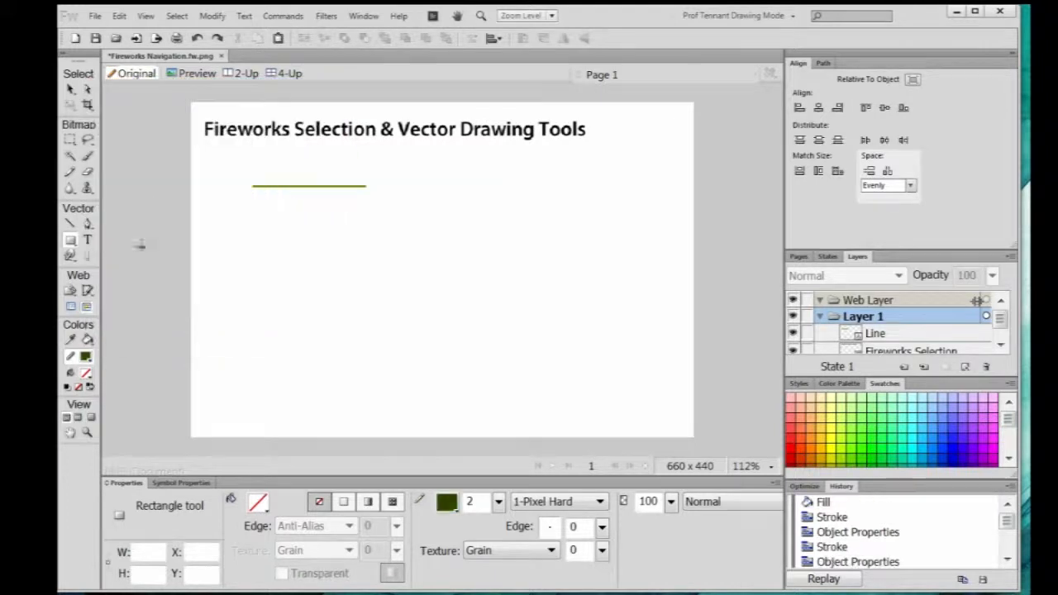
click(87, 371)
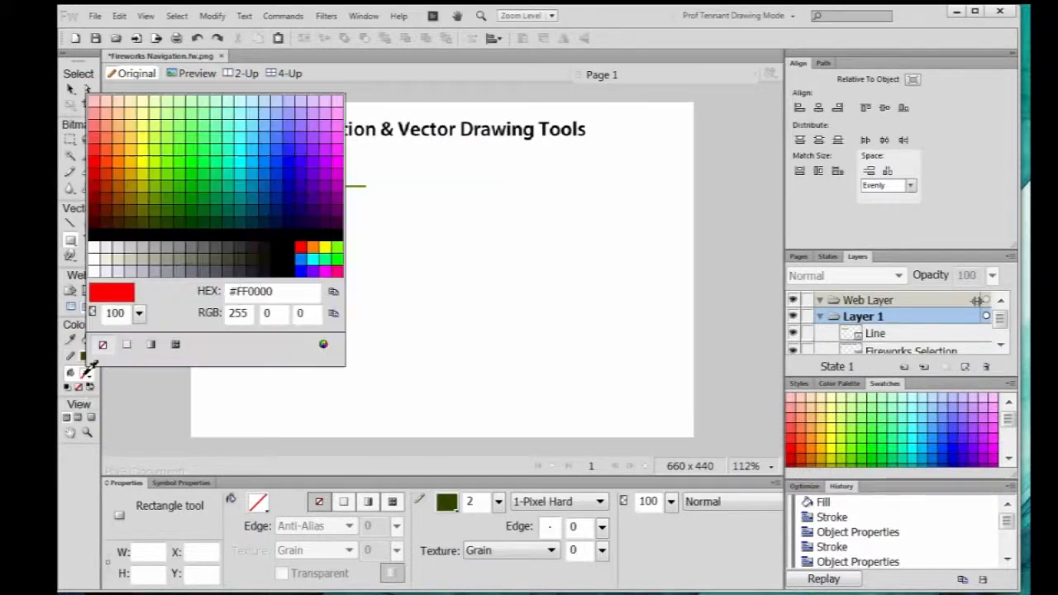
click(167, 172)
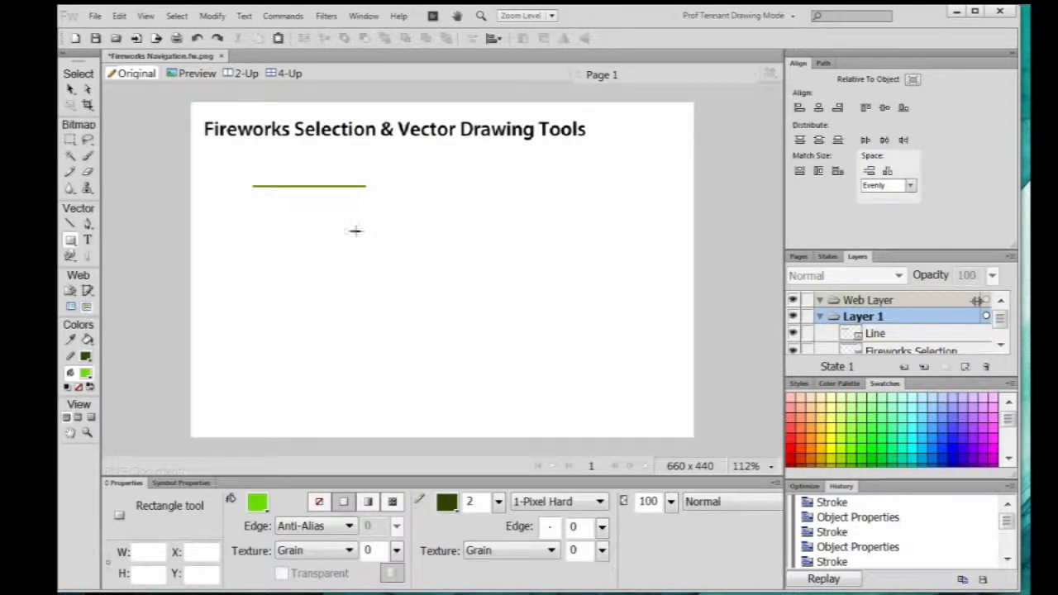
drag(319, 219, 419, 322)
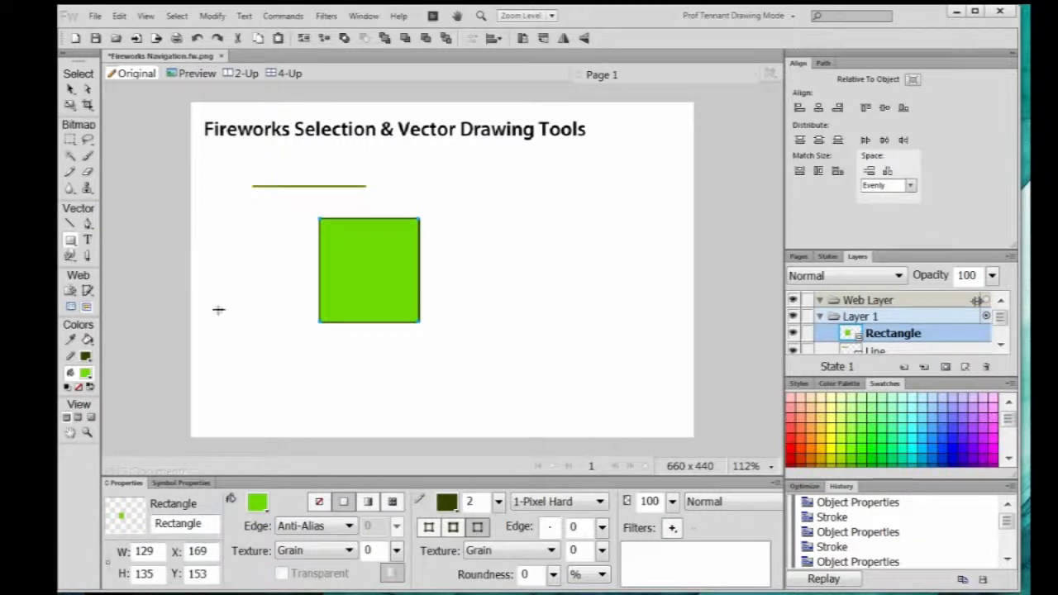
- Deselect the rectangle and set the Ellipse tool to a golden brown fill and a yellow stroke
click(71, 240)
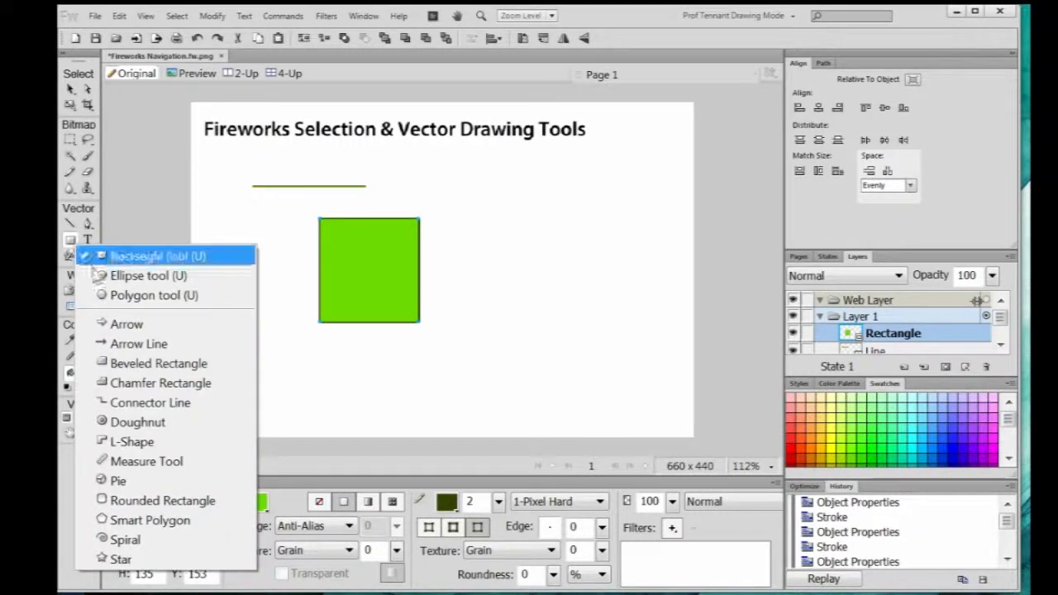
click(117, 276)
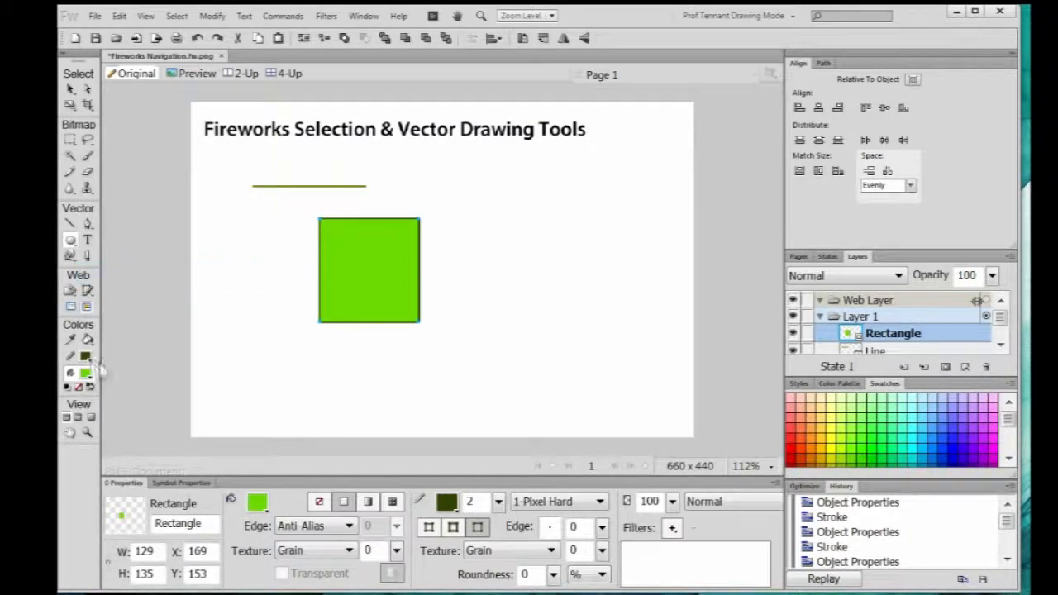
click(70, 88)
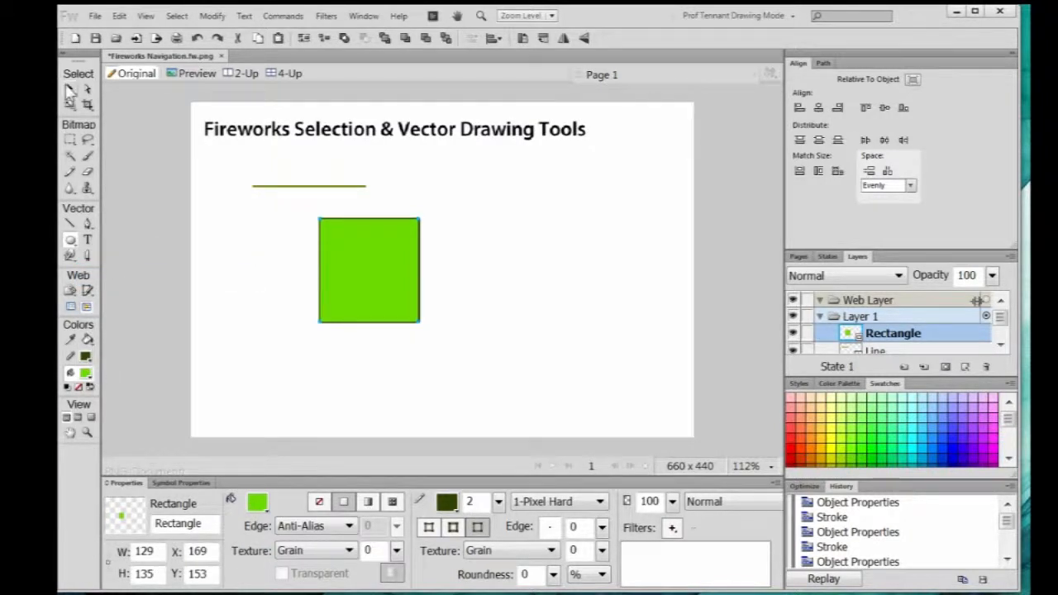
click(291, 223)
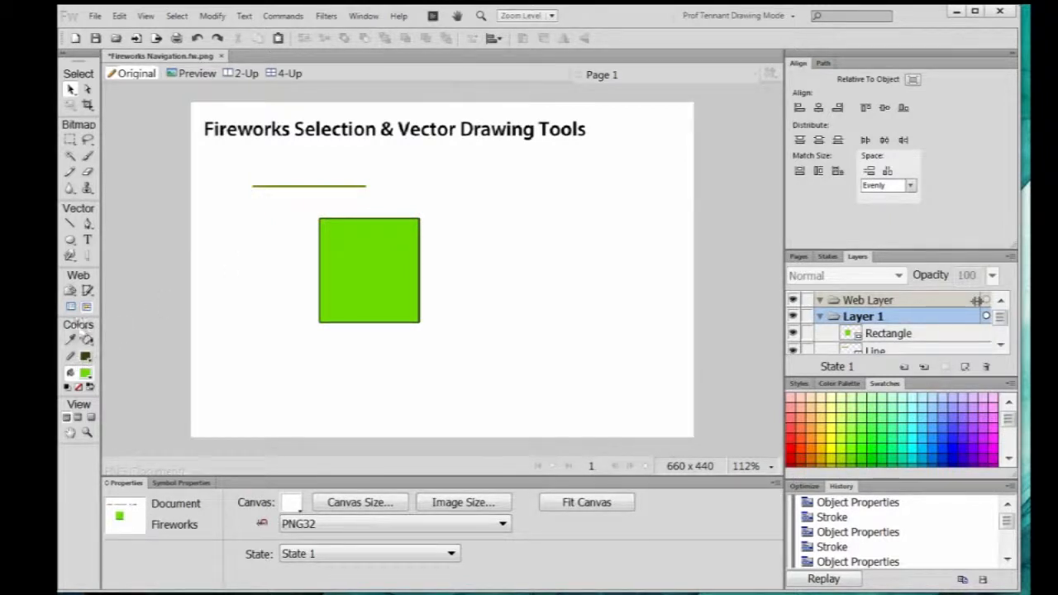
click(71, 241)
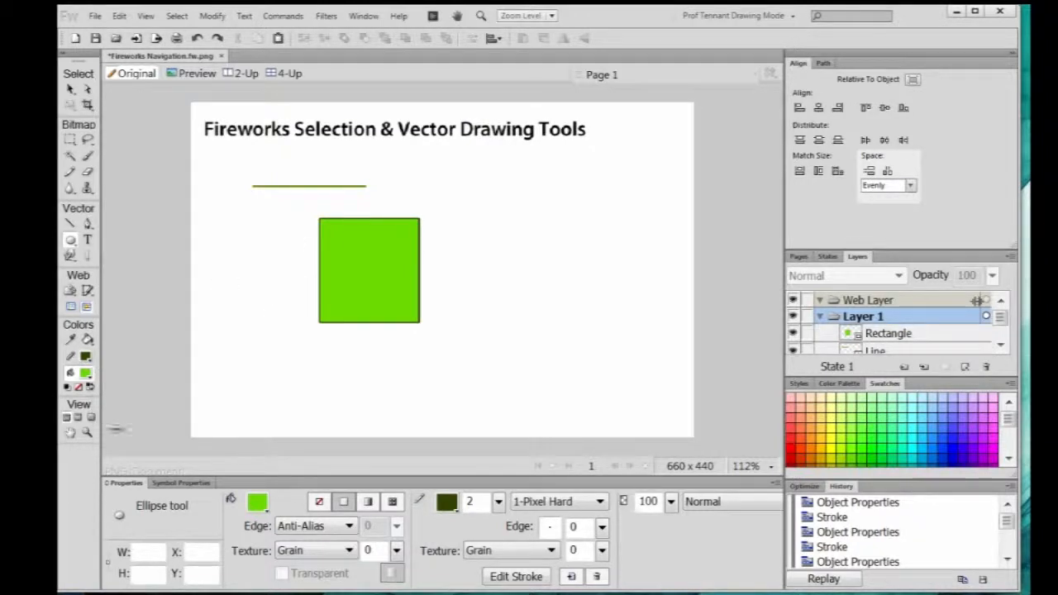
click(262, 502)
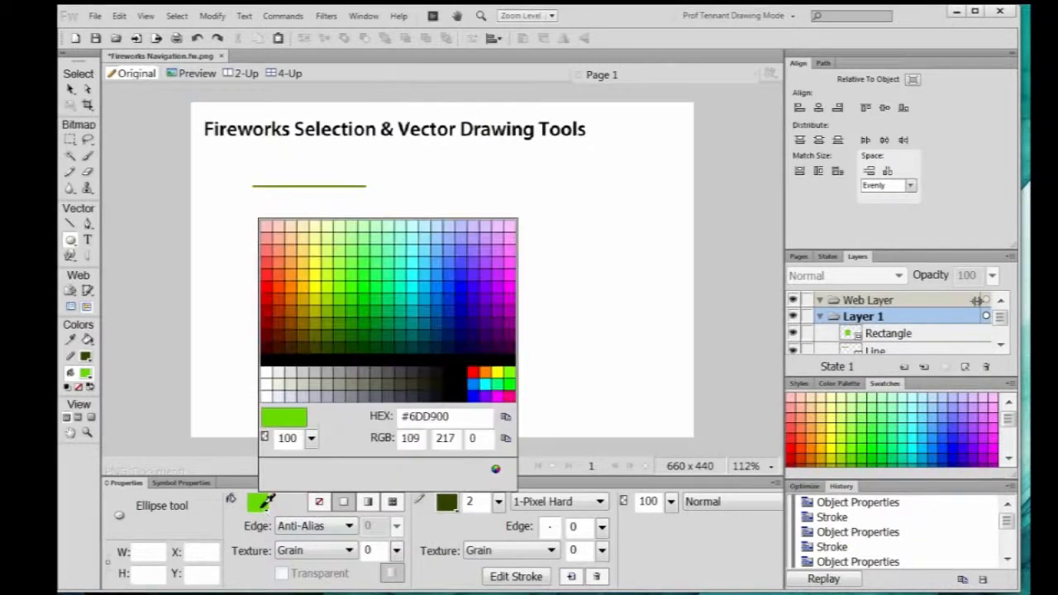
click(304, 308)
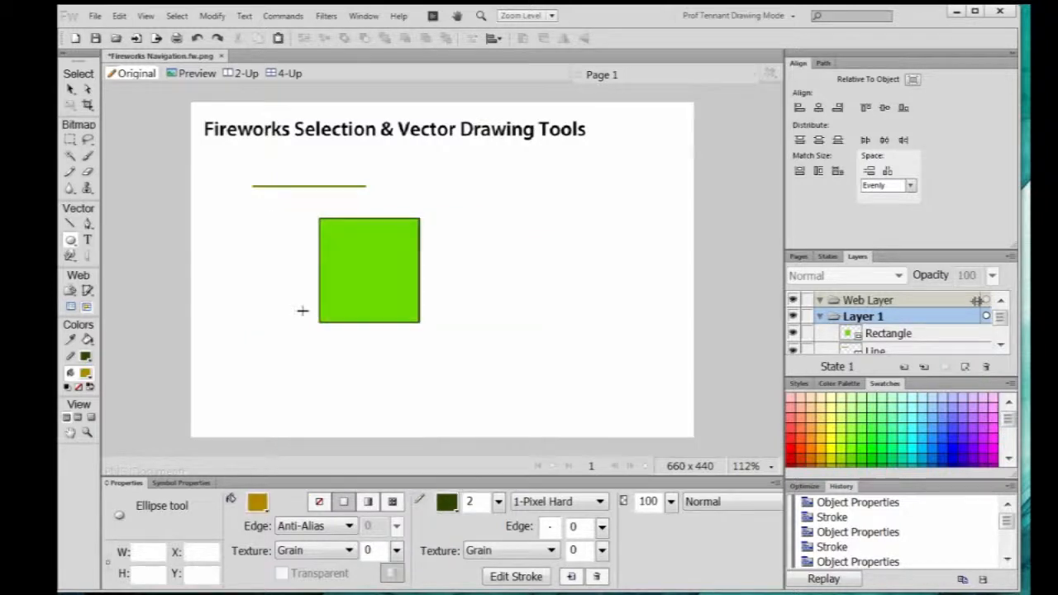
click(446, 501)
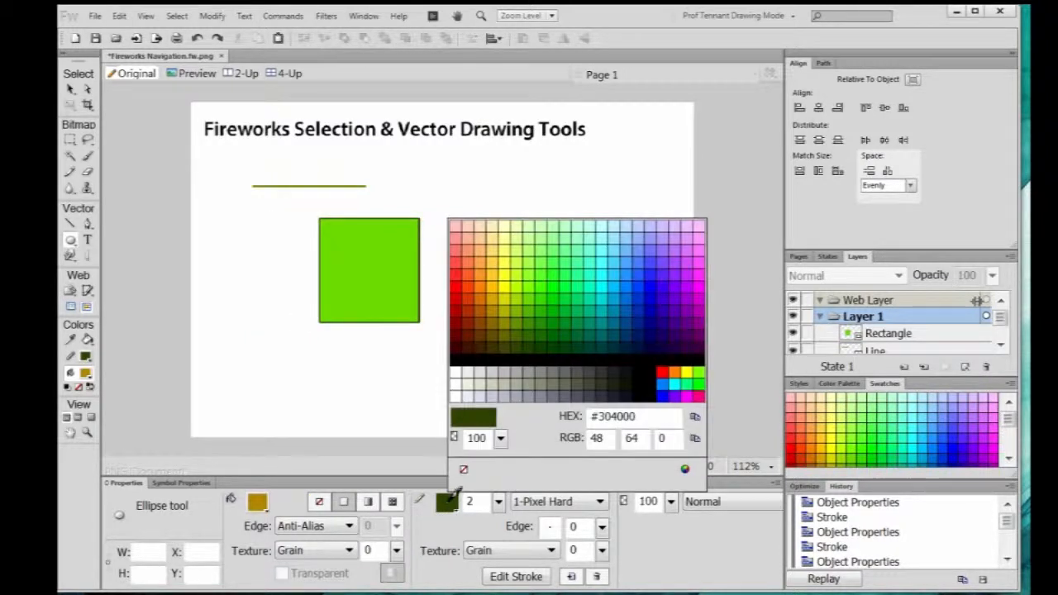
click(510, 283)
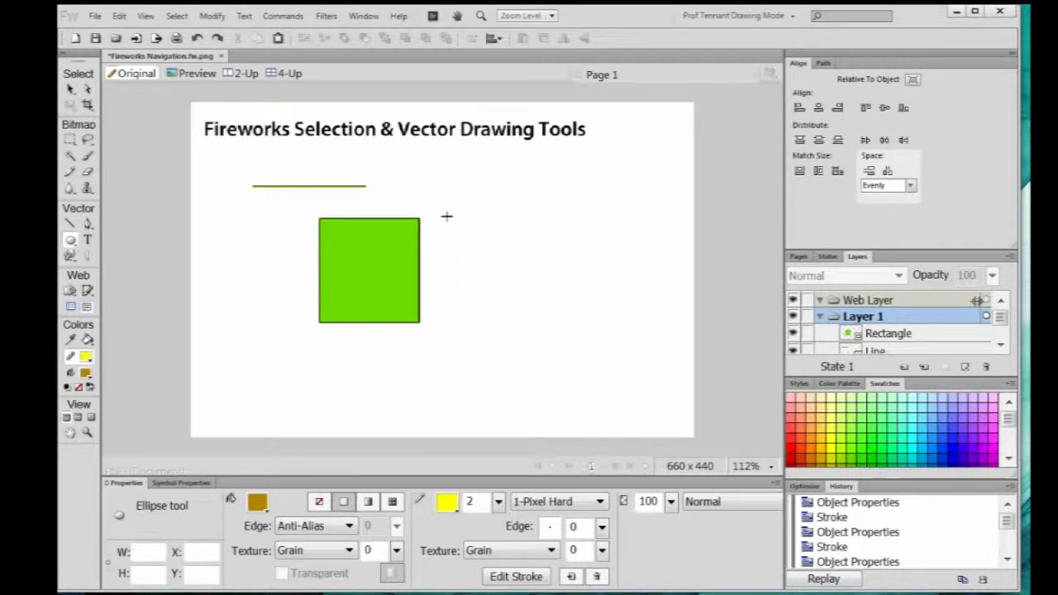
- Draw an ellipse about 130 by 144 px beside the green rectangle and swap its stroke and fill colors
drag(448, 221, 534, 340)
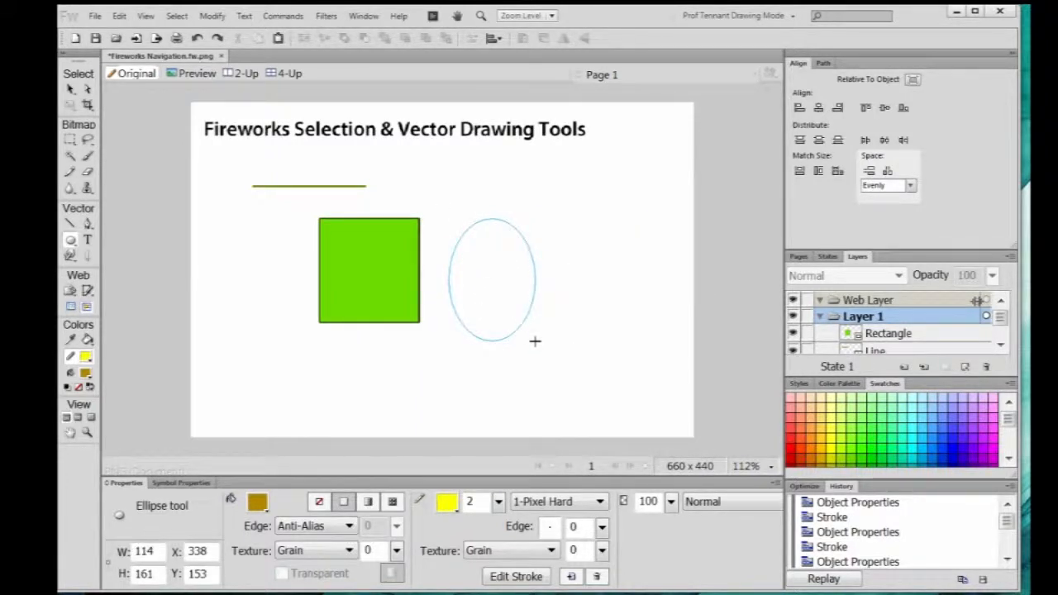
mouse_move(535, 341)
mouse_down()
mouse_move(543, 333)
mouse_move(529, 328)
mouse_move(546, 364)
mouse_move(529, 350)
mouse_move(540, 314)
mouse_move(547, 329)
mouse_up()
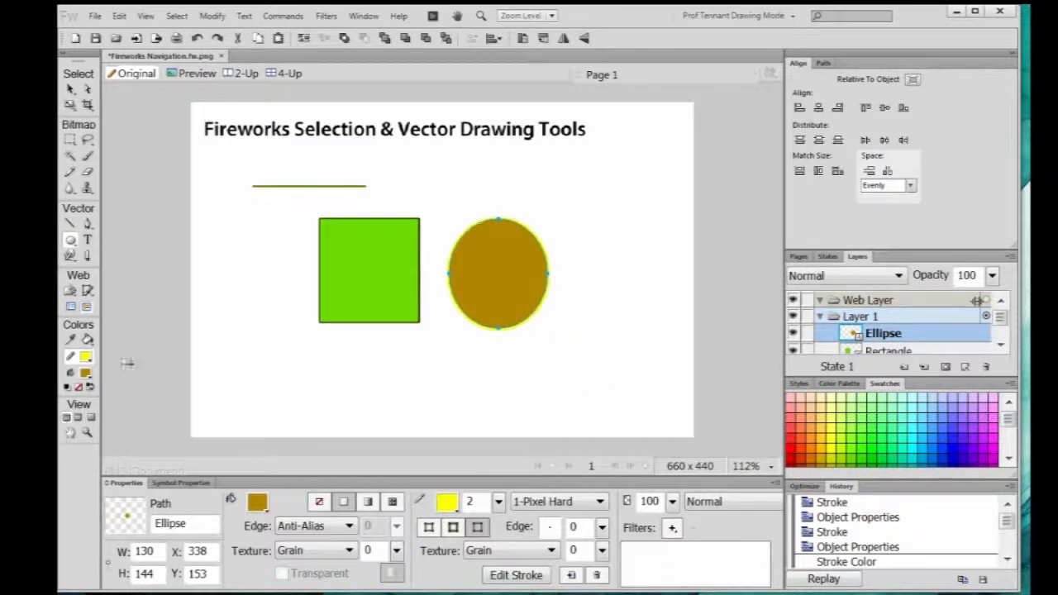
click(90, 387)
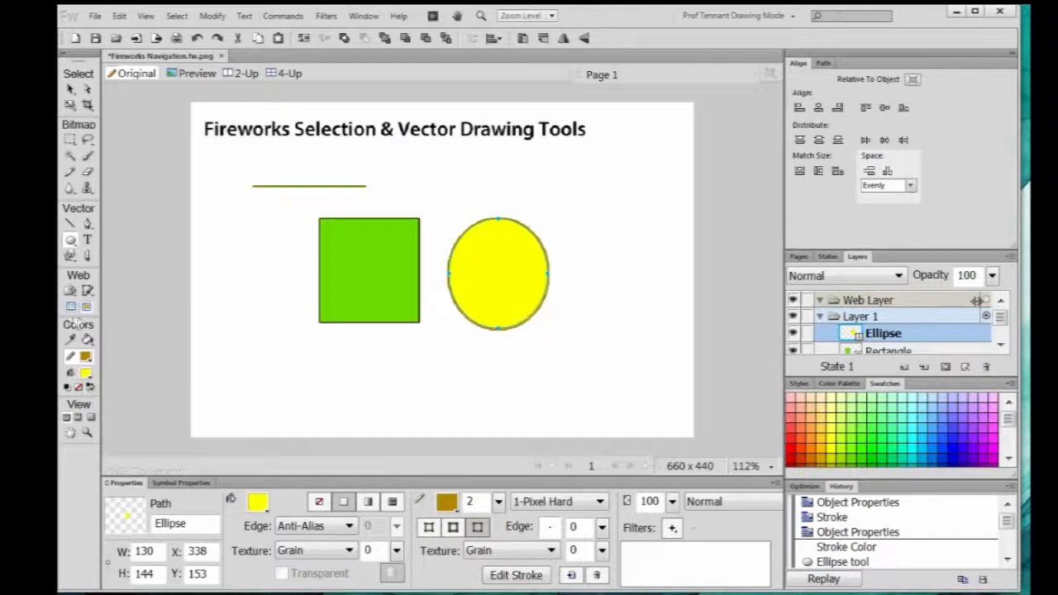
- Draw a five-sided polygon about 173 by 166 px near the ellipse, with a turquoise fill and a dark blue stroke
click(71, 240)
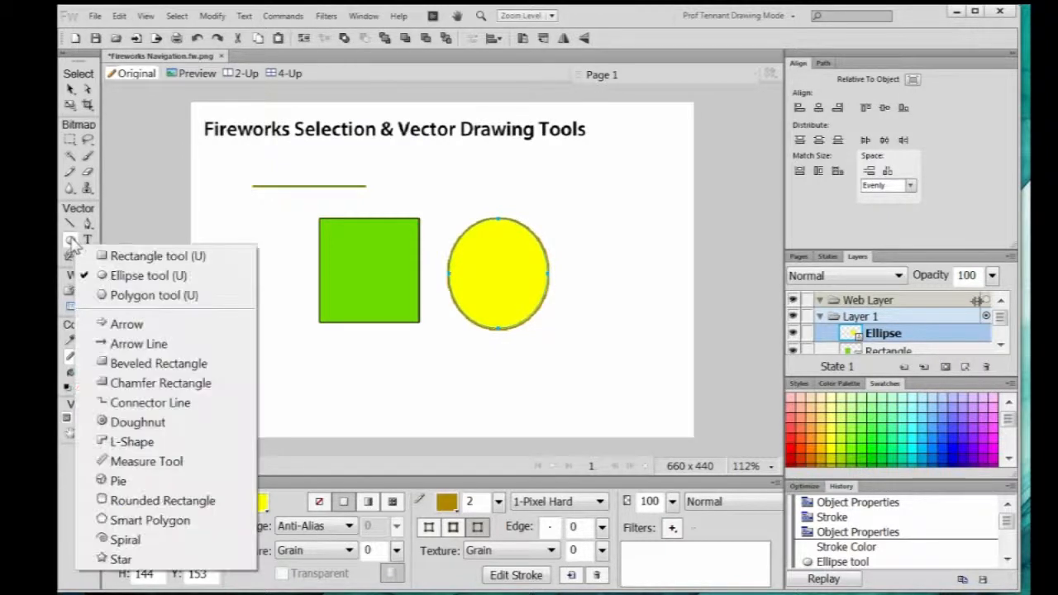
click(102, 295)
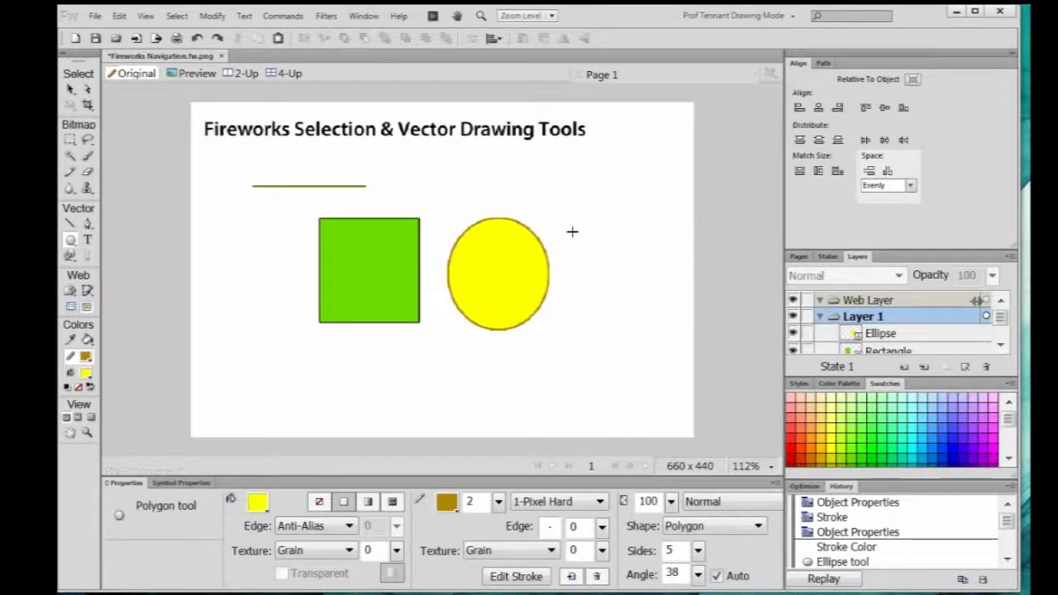
click(86, 371)
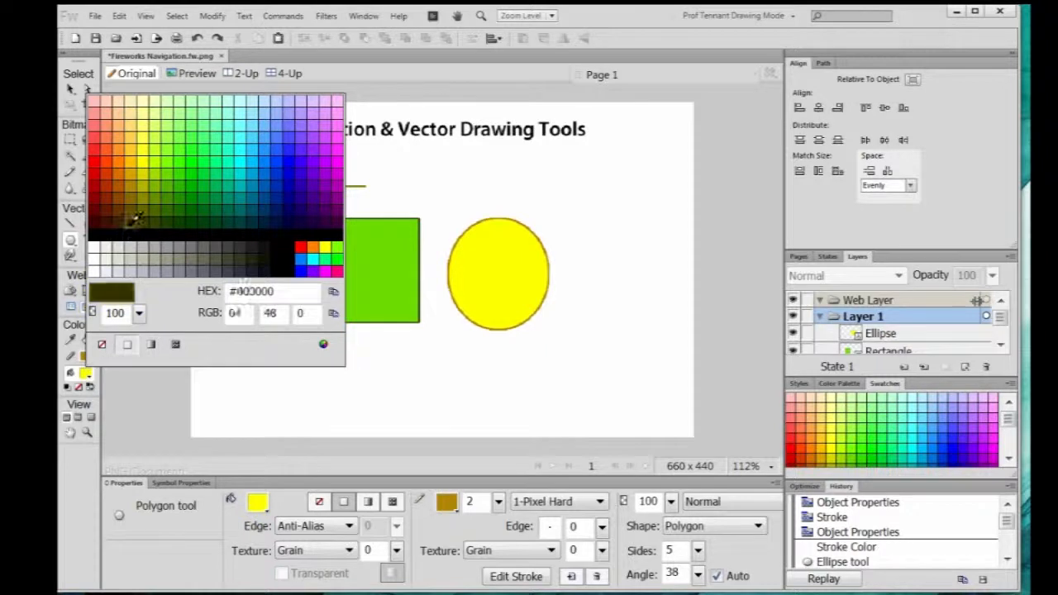
click(236, 159)
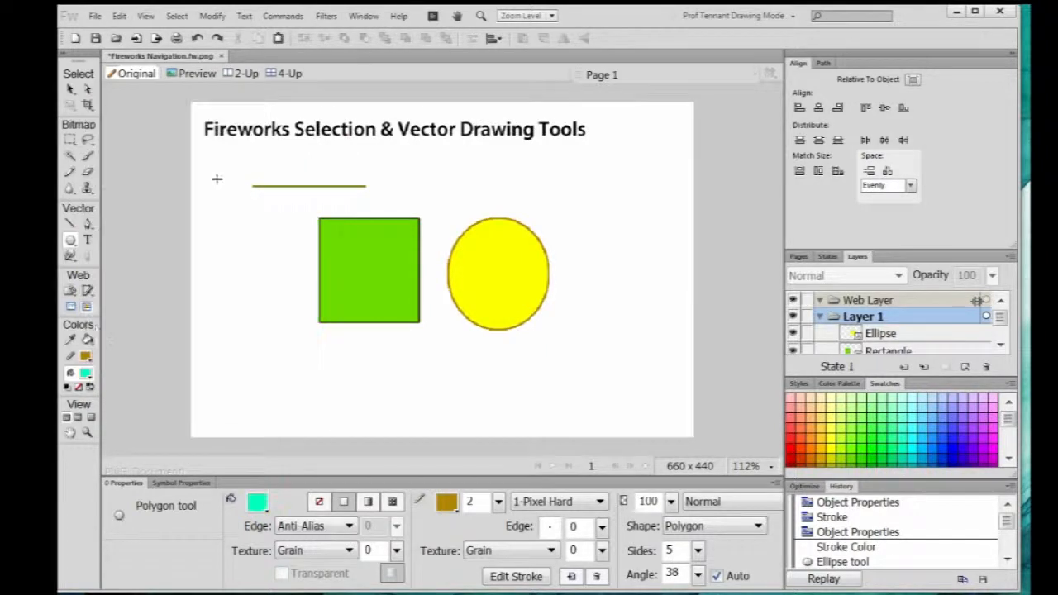
click(85, 357)
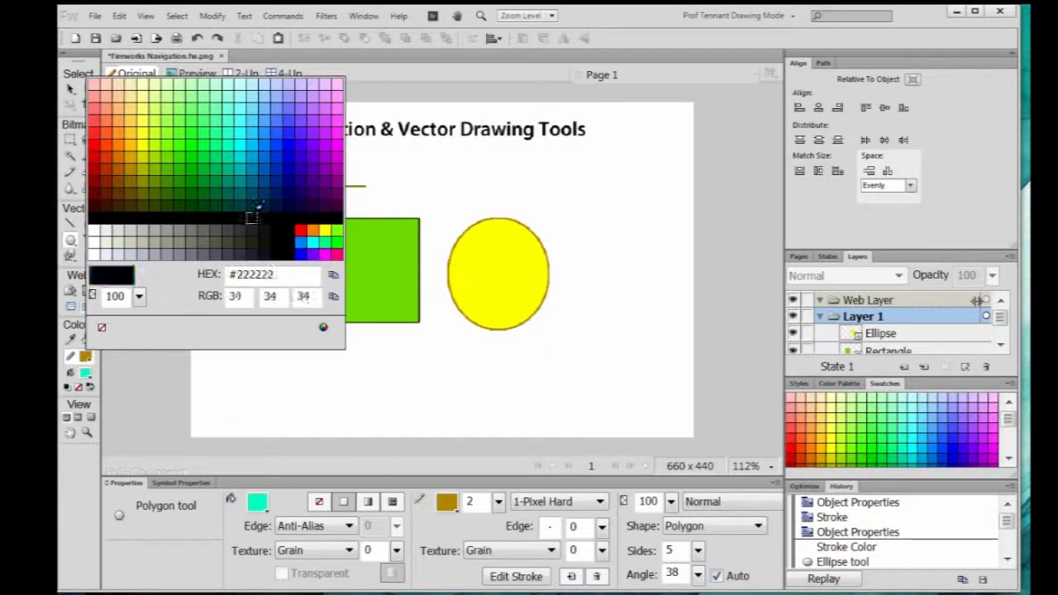
click(260, 173)
drag(578, 224, 621, 281)
- Move the pentagon to the right of the ellipse, at about X 487 and Y 143
click(70, 89)
drag(601, 236, 660, 292)
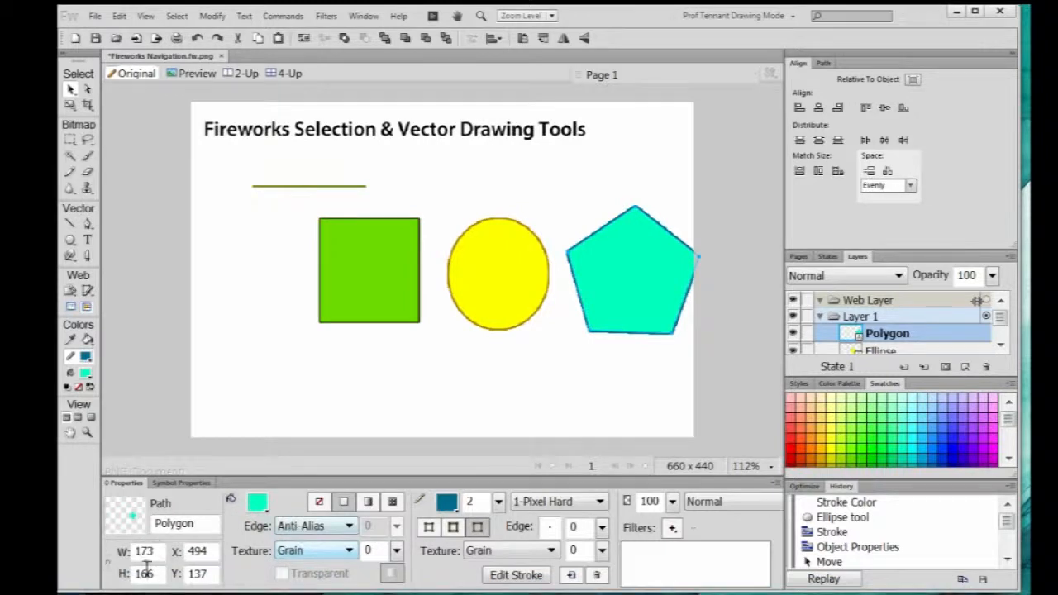
mouse_move(610, 314)
mouse_down()
mouse_move(264, 364)
mouse_move(373, 361)
mouse_move(604, 319)
mouse_up()
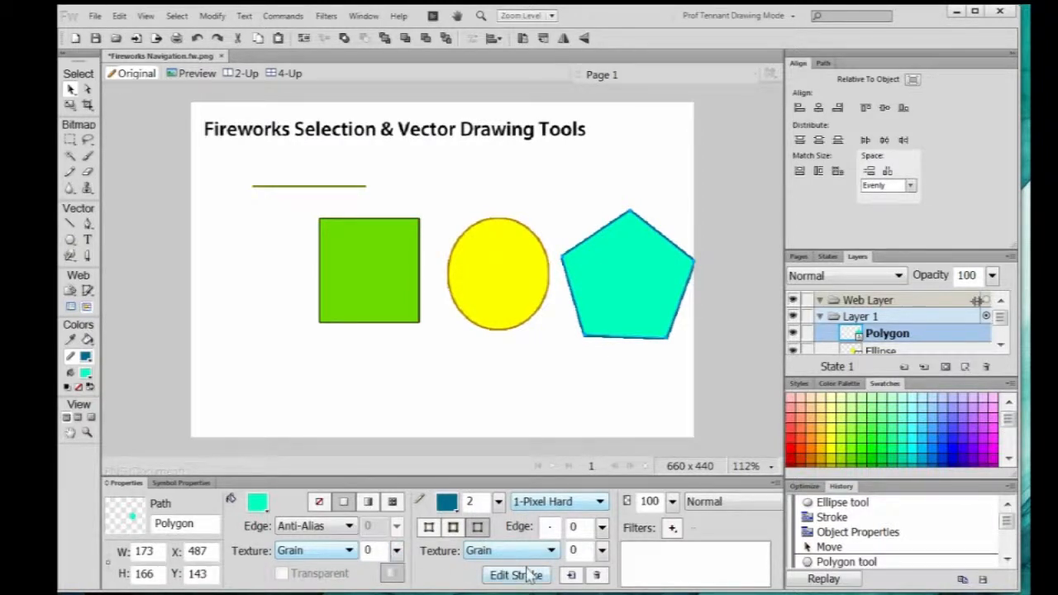
- Try a linear gradient, the Berber pattern and no fill on the pentagon
click(369, 503)
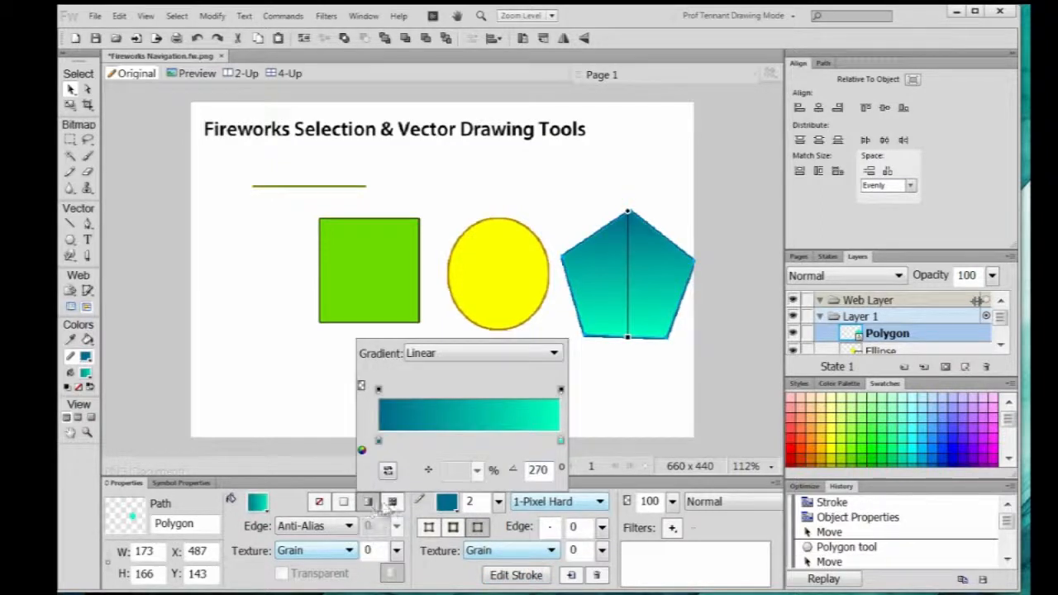
click(392, 502)
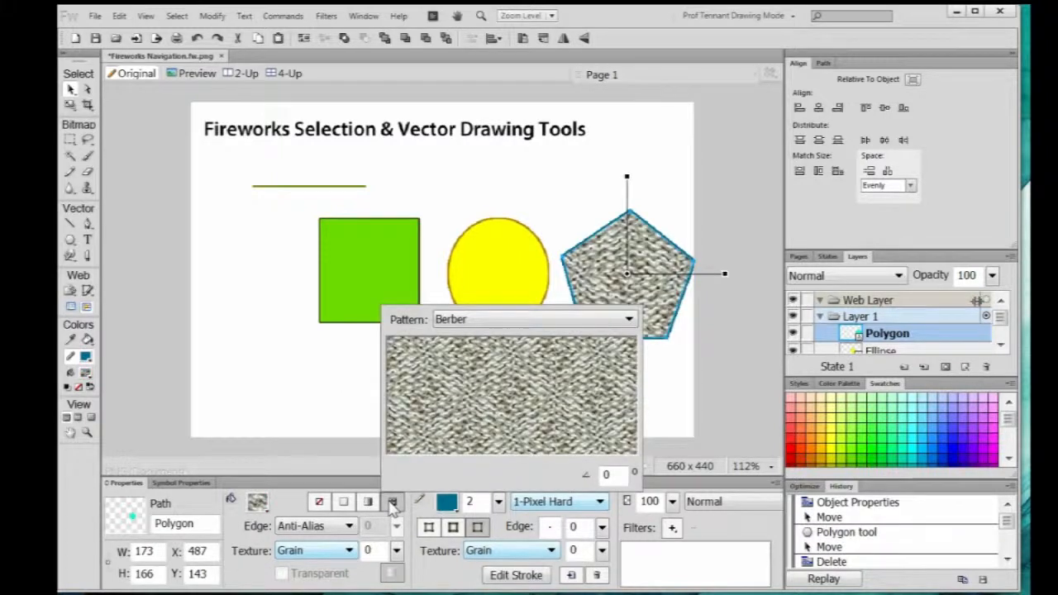
click(320, 503)
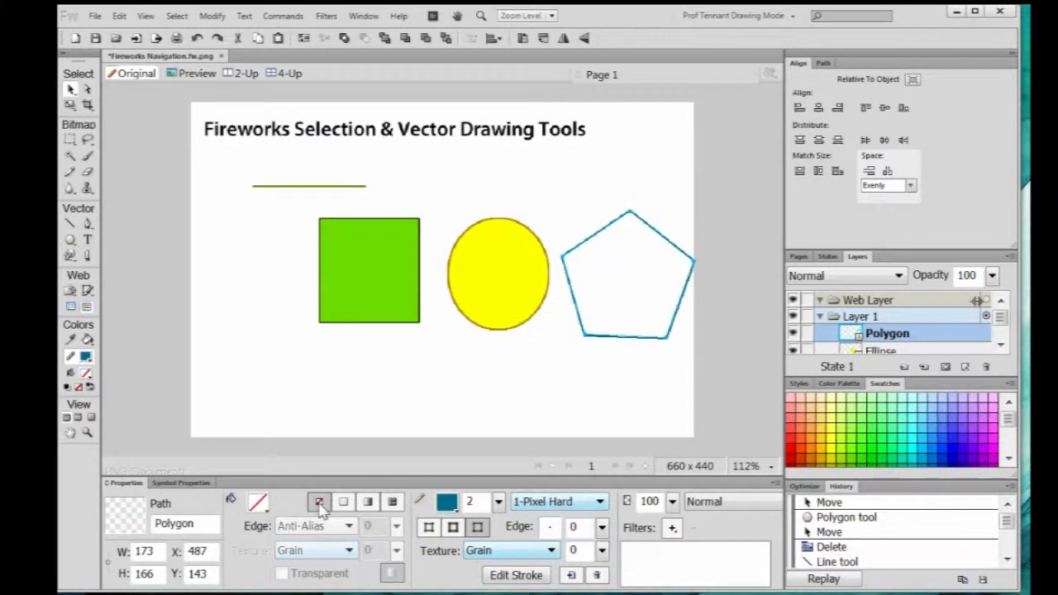
- Give the pentagon a solid, slightly darker turquoise-green fill
click(344, 501)
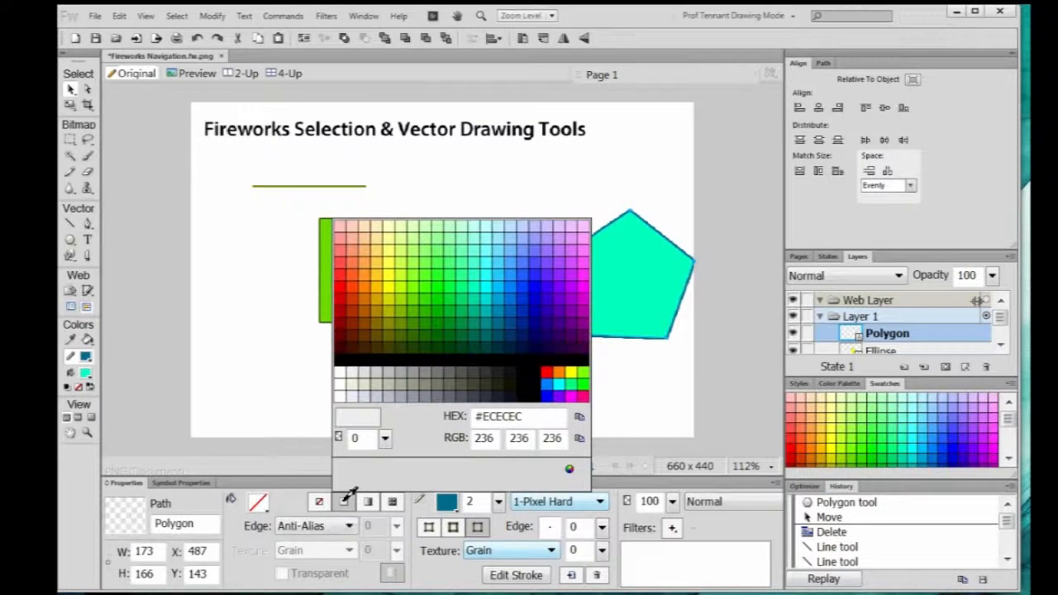
click(475, 292)
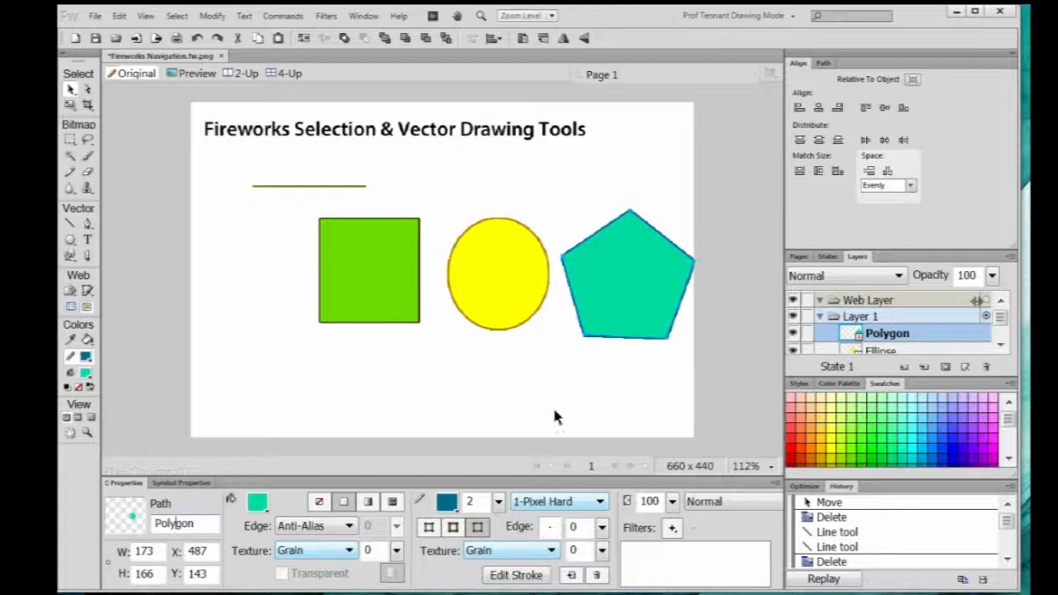
- Move the ellipse over the green rectangle's edge and the pentagon to about X 298, Y 133 so all three shapes overlap
drag(626, 297, 570, 294)
drag(473, 291, 393, 286)
drag(549, 311, 461, 312)
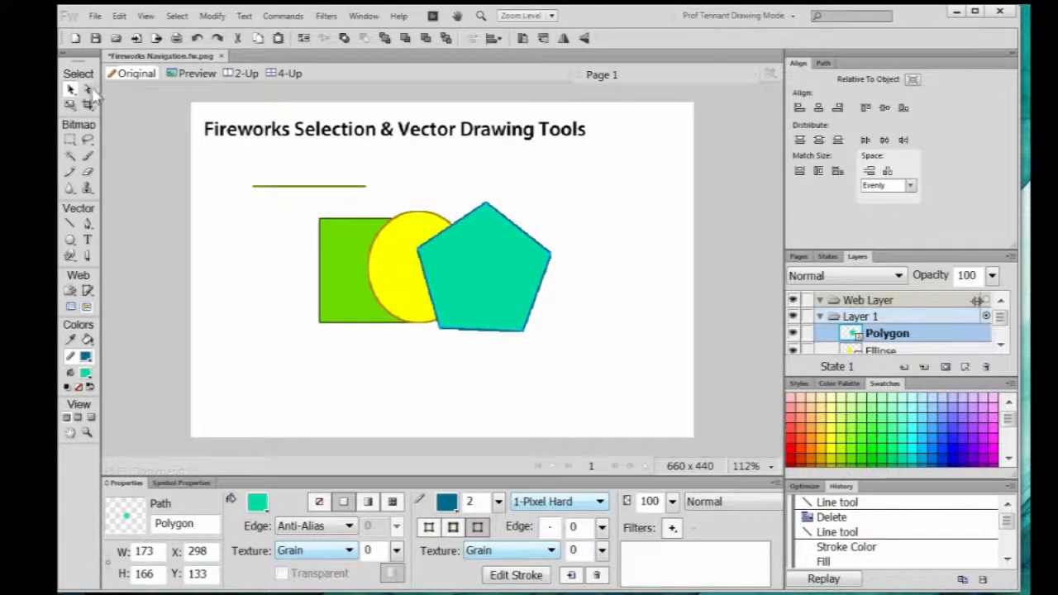
- With the Select Behind tool, select the ellipse, the rectangle and the pentagon in turn, finishing on the ellipse behind the pentagon
drag(71, 88, 99, 124)
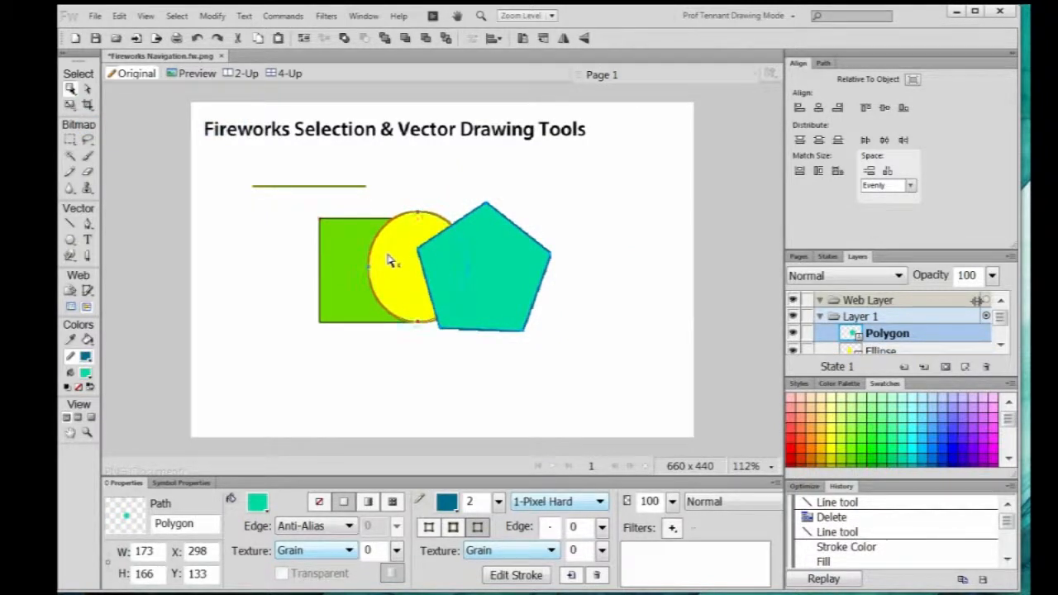
click(389, 259)
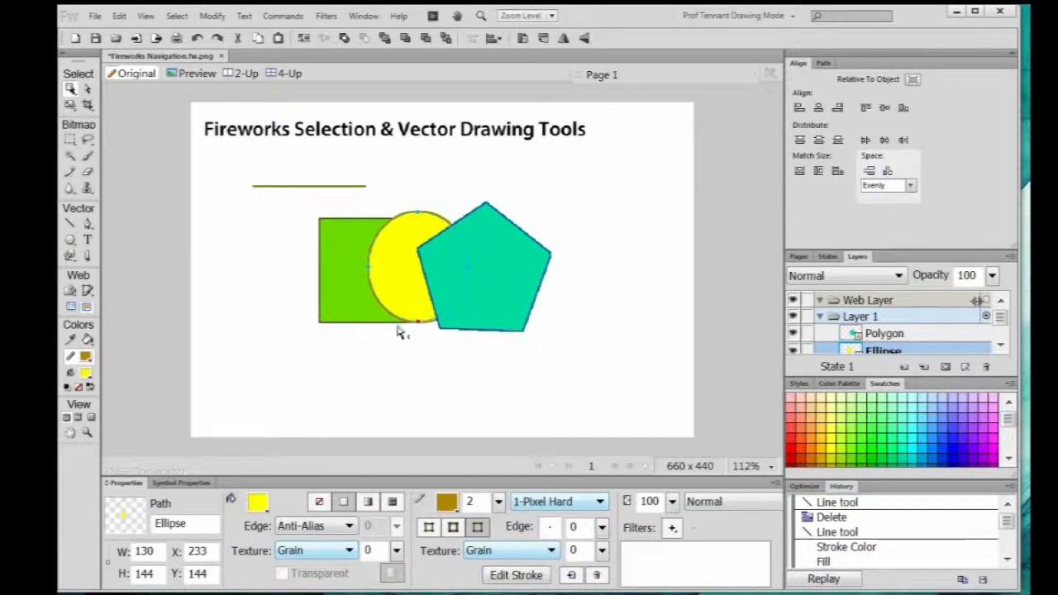
click(335, 304)
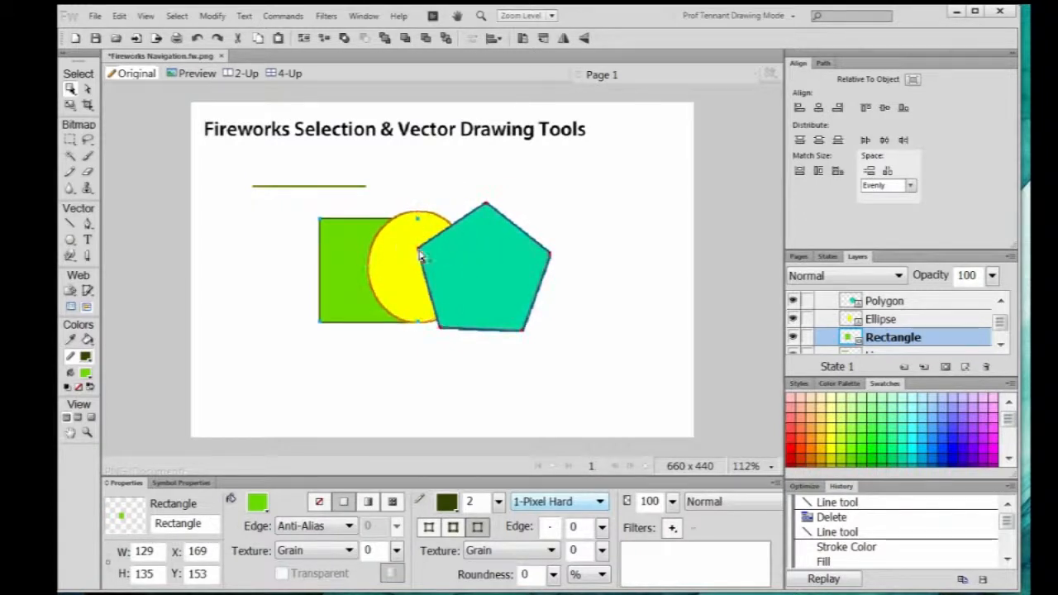
click(442, 267)
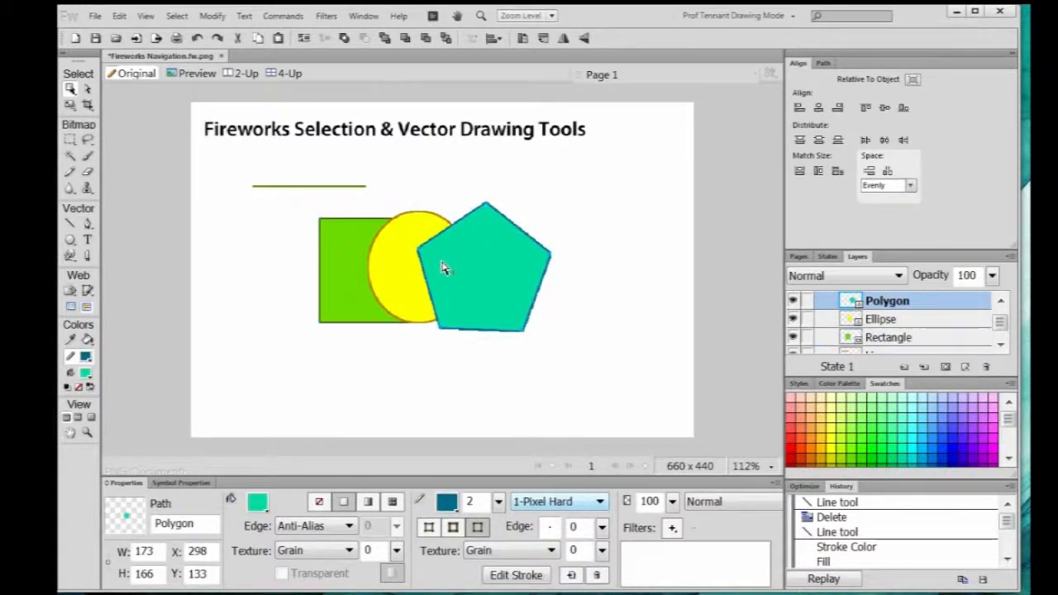
click(443, 264)
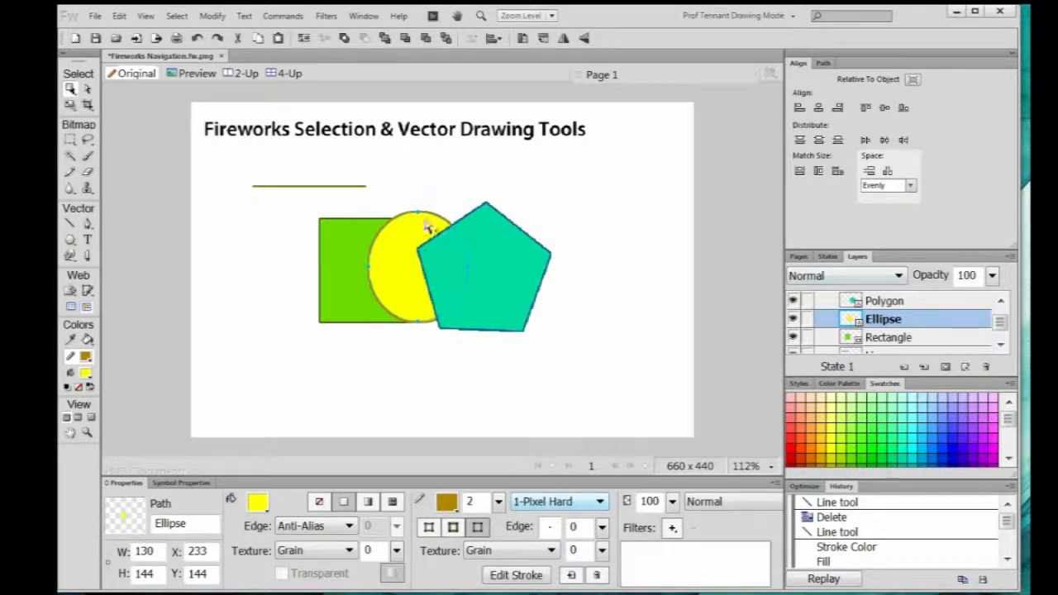
- Spread the overlapping shapes apart with the Pointer tool, placing the green rectangle at about X 90, Y 168
click(69, 89)
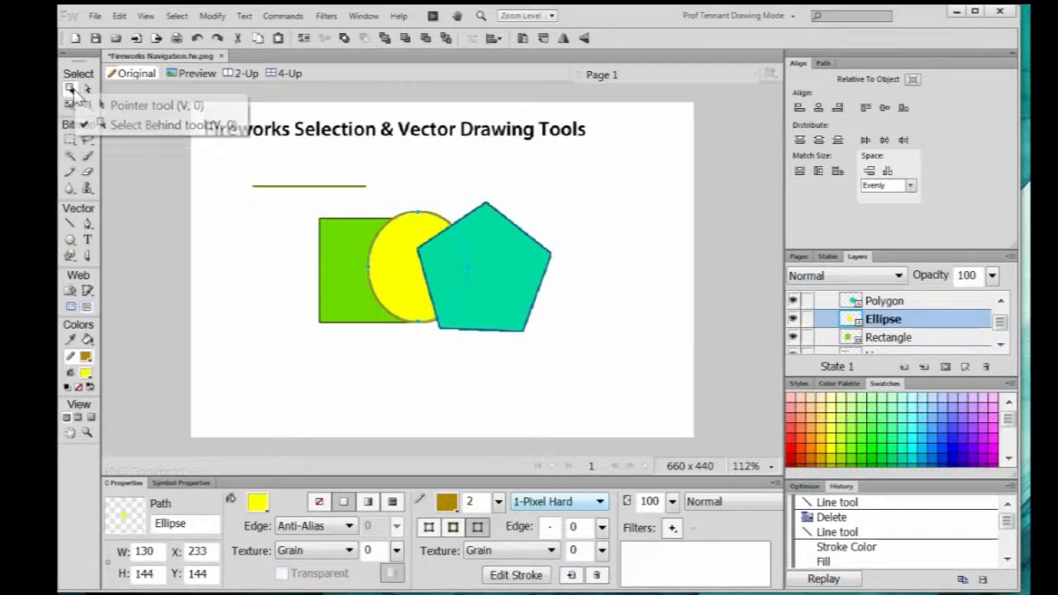
click(105, 107)
click(482, 240)
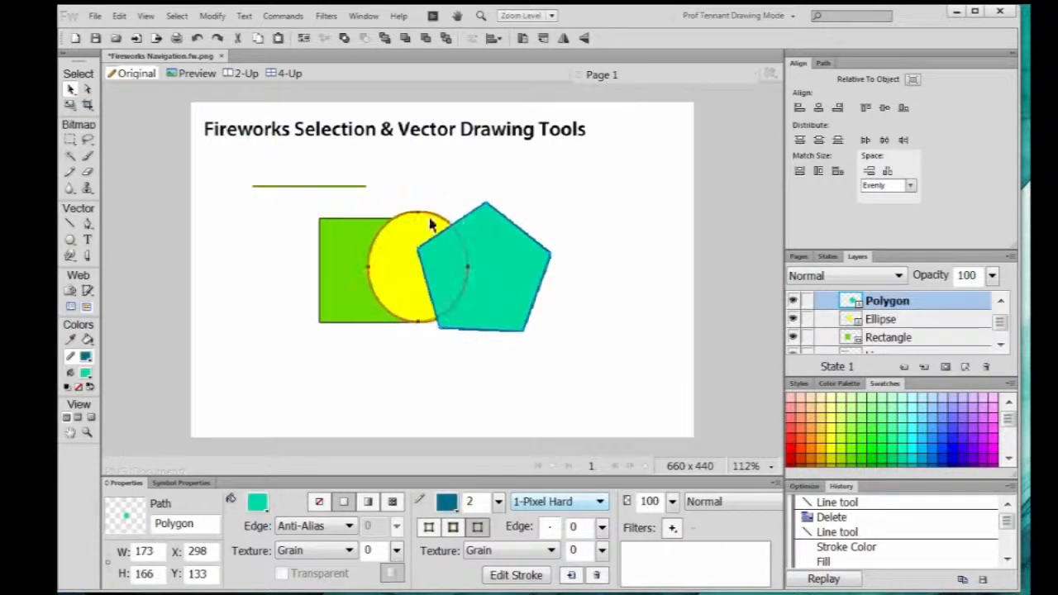
drag(512, 286, 591, 278)
drag(429, 280, 457, 325)
drag(385, 268, 325, 281)
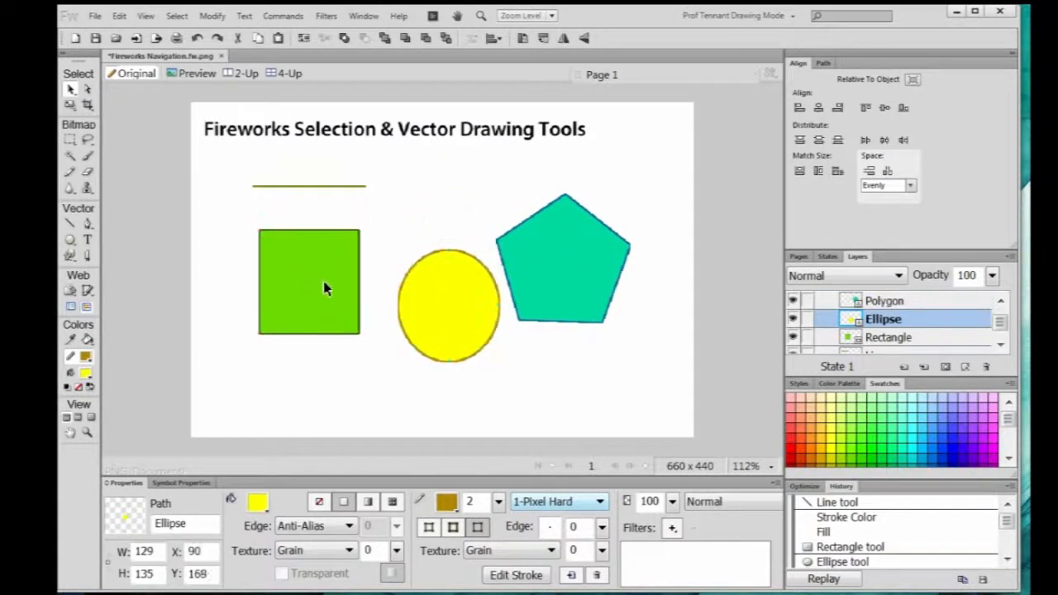
- Select a corner point of the green rectangle with the Subselection tool and ungroup the rectangle into a vector
click(88, 91)
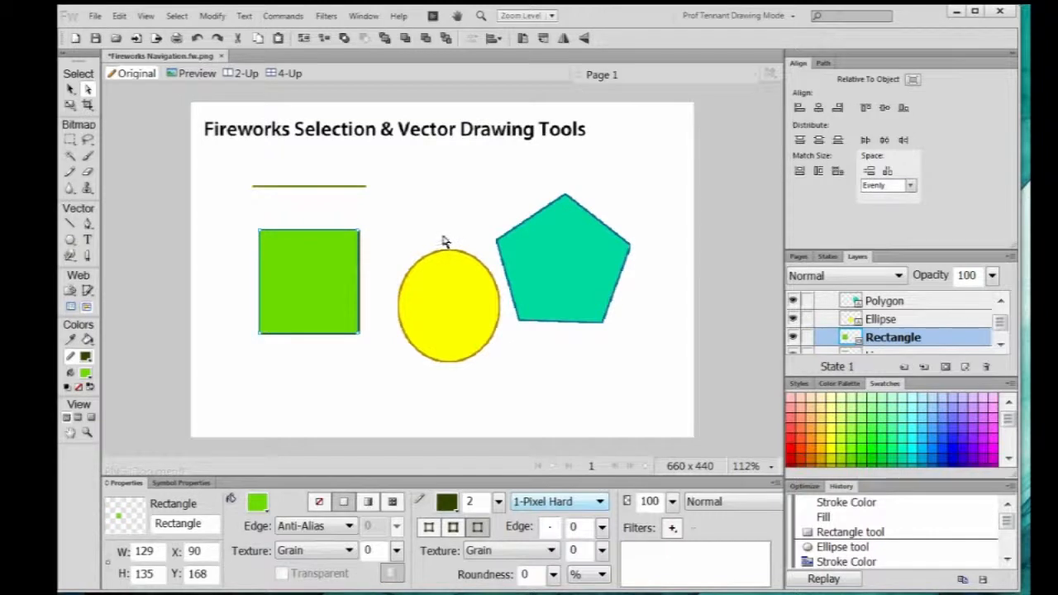
key(ctrl+equal)
key(ctrl+equal)
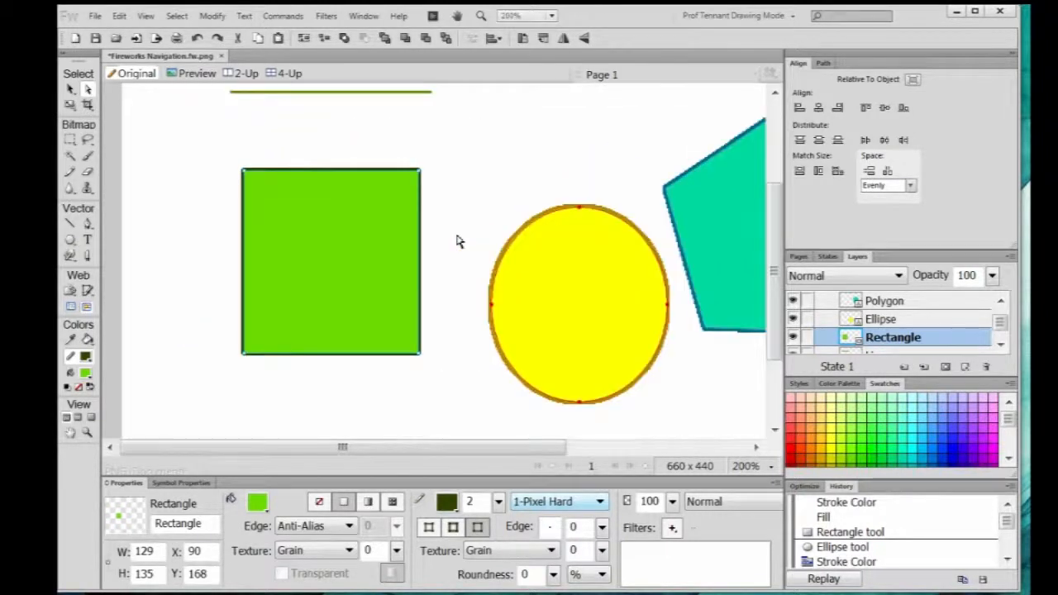
click(460, 214)
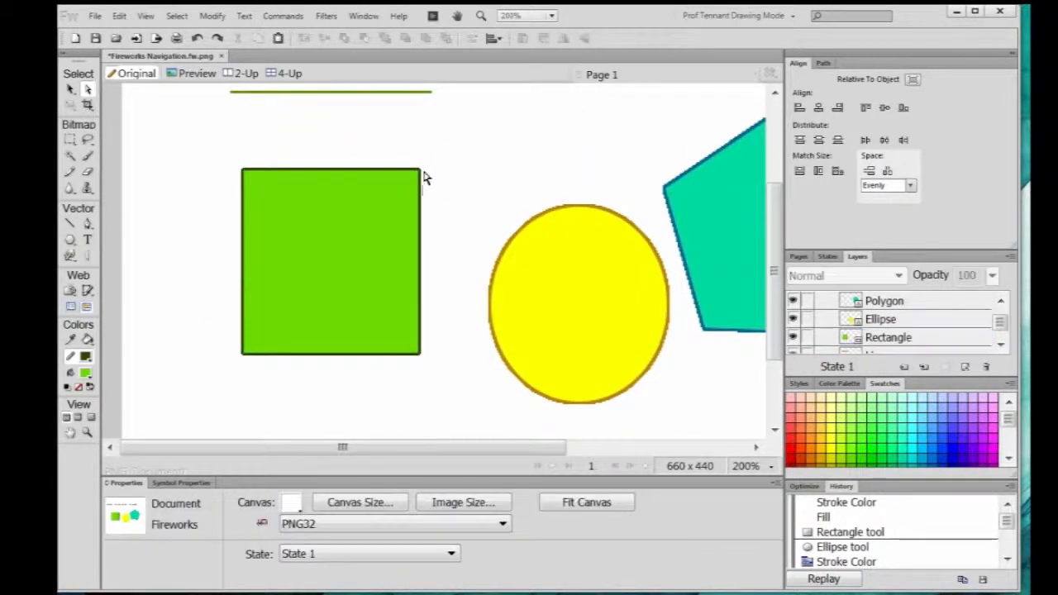
click(420, 355)
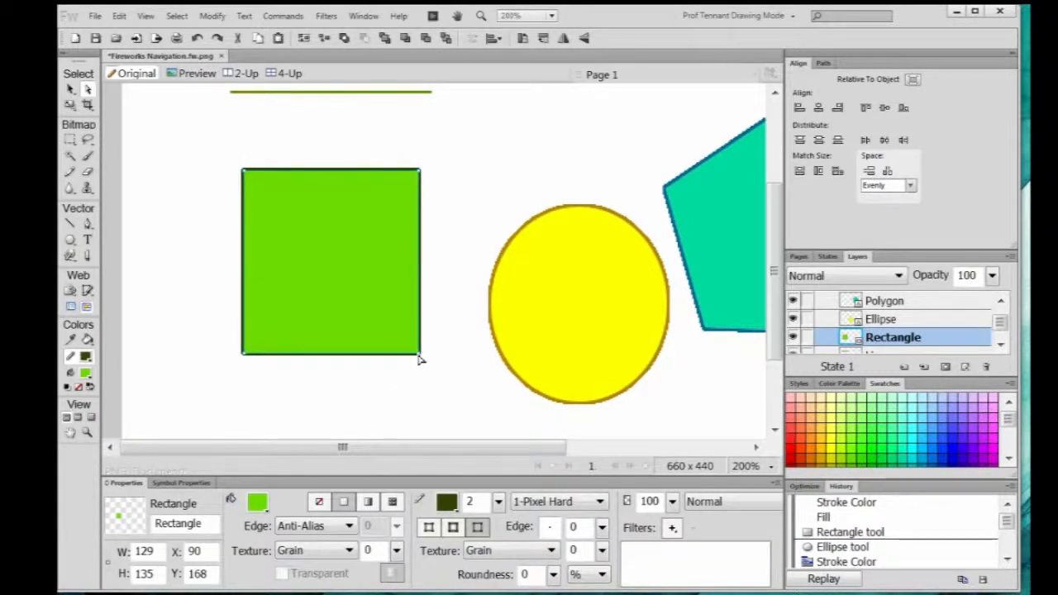
click(419, 357)
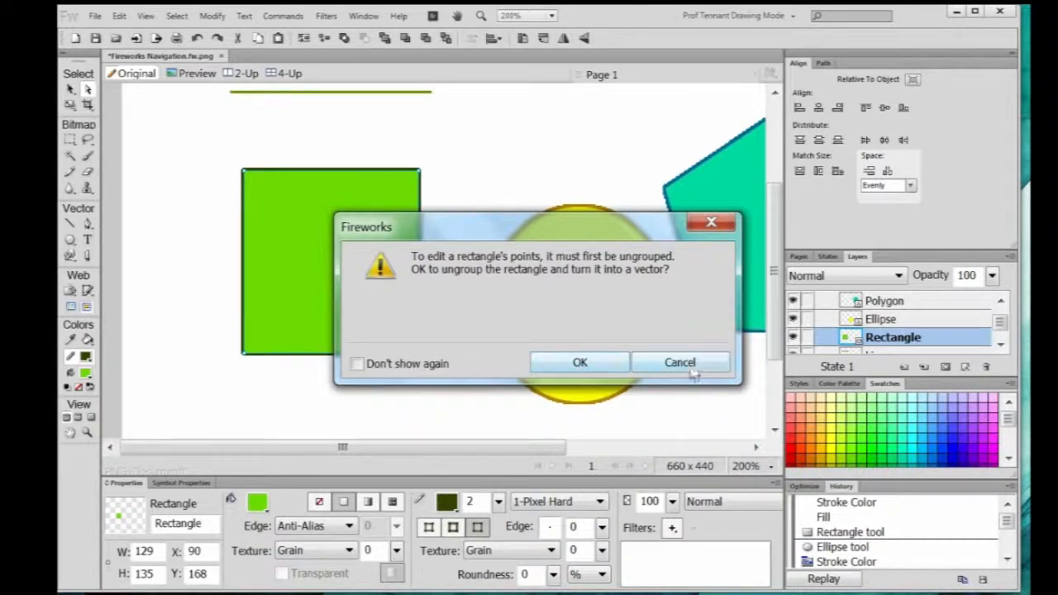
click(581, 364)
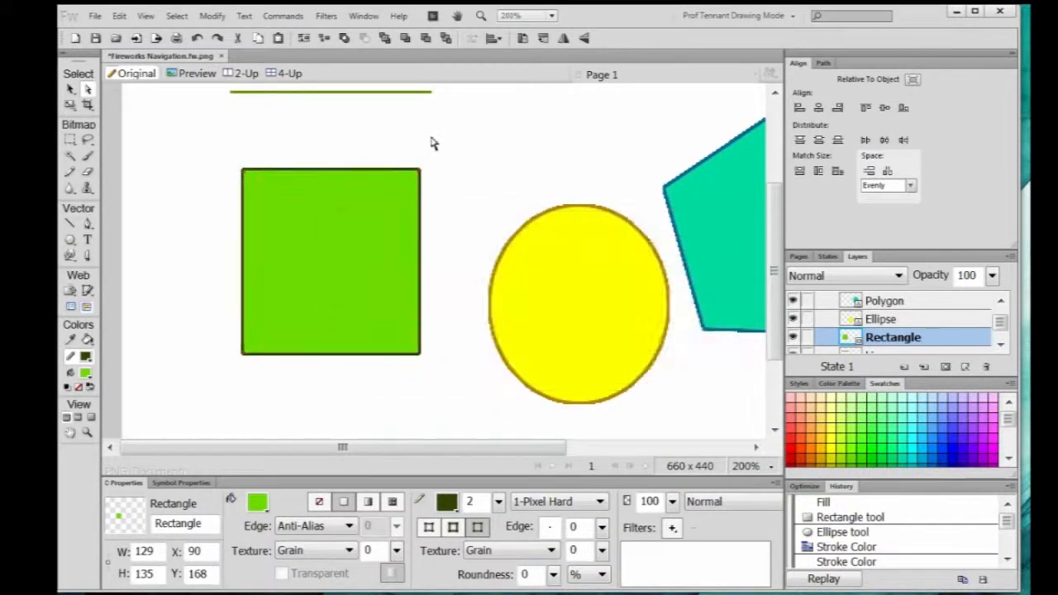
- Shift the green path to about X 99, Y 164 and pull its upper-right corner outward, making it about 143 by 142 px
mouse_move(419, 178)
mouse_down()
mouse_move(455, 134)
mouse_move(438, 169)
mouse_up()
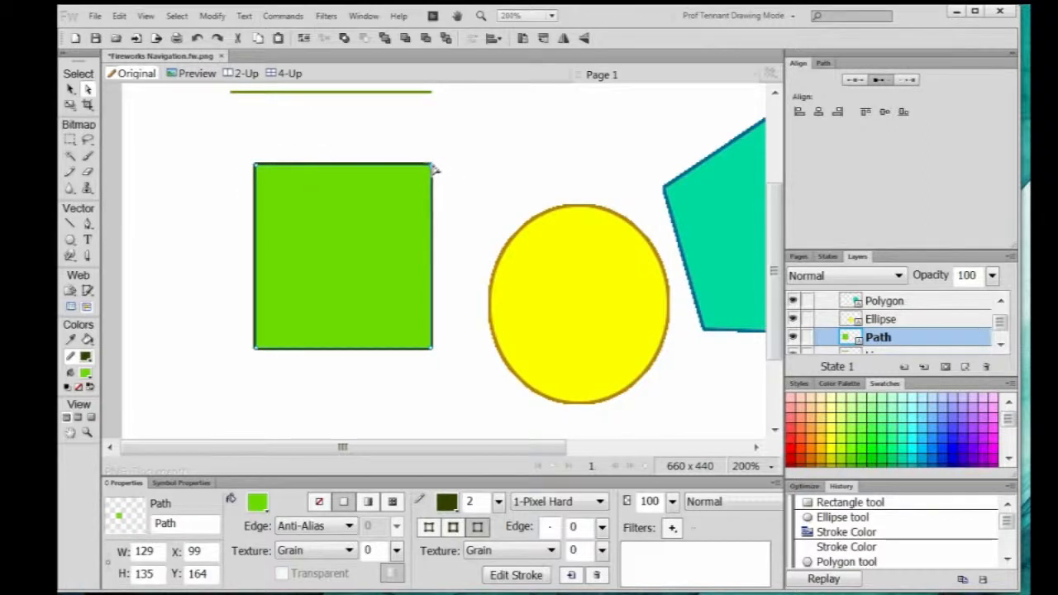
drag(431, 167, 450, 154)
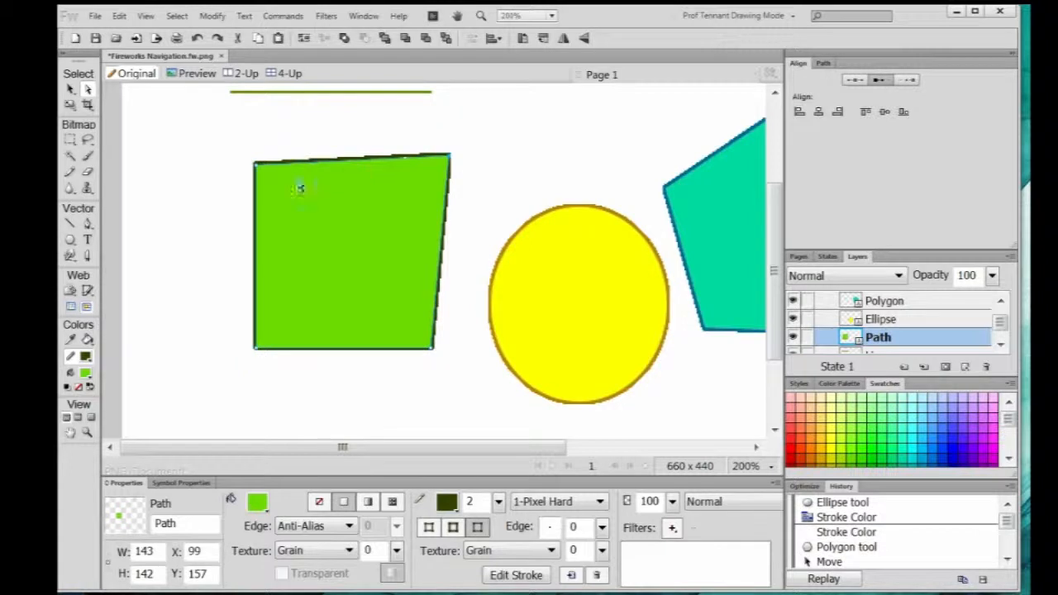
- Select both top corner points of the green path and move them upward together, making it about 152 px high
drag(227, 138, 510, 177)
mouse_move(447, 159)
mouse_down()
mouse_move(342, 130)
mouse_move(487, 141)
mouse_move(439, 148)
mouse_up()
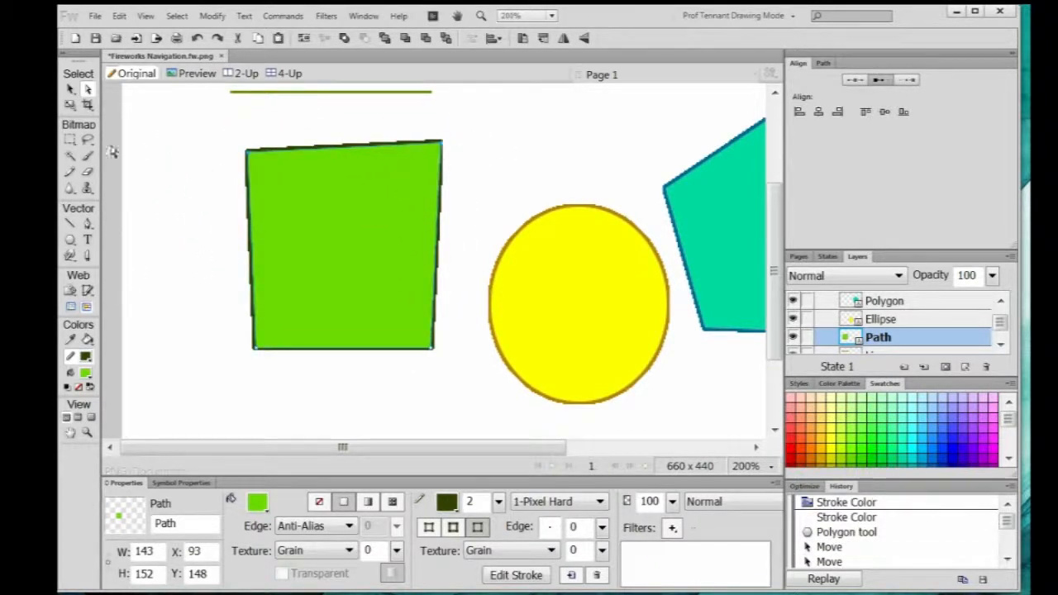
click(219, 129)
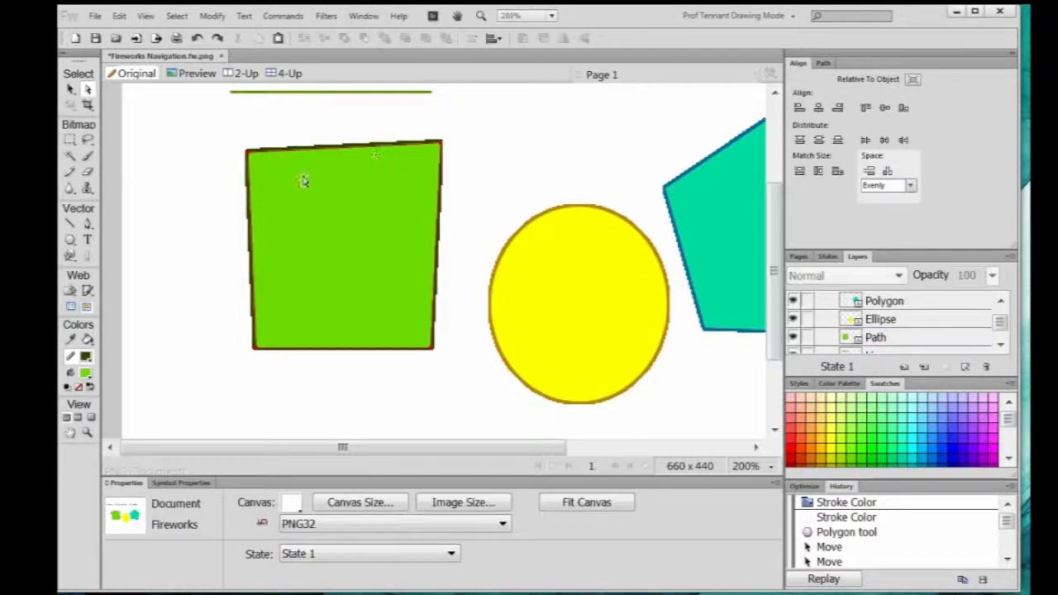
- Pull the green path's upper-left corner inward and its upper-right corner outward, making it about 164 by 153 px
click(248, 157)
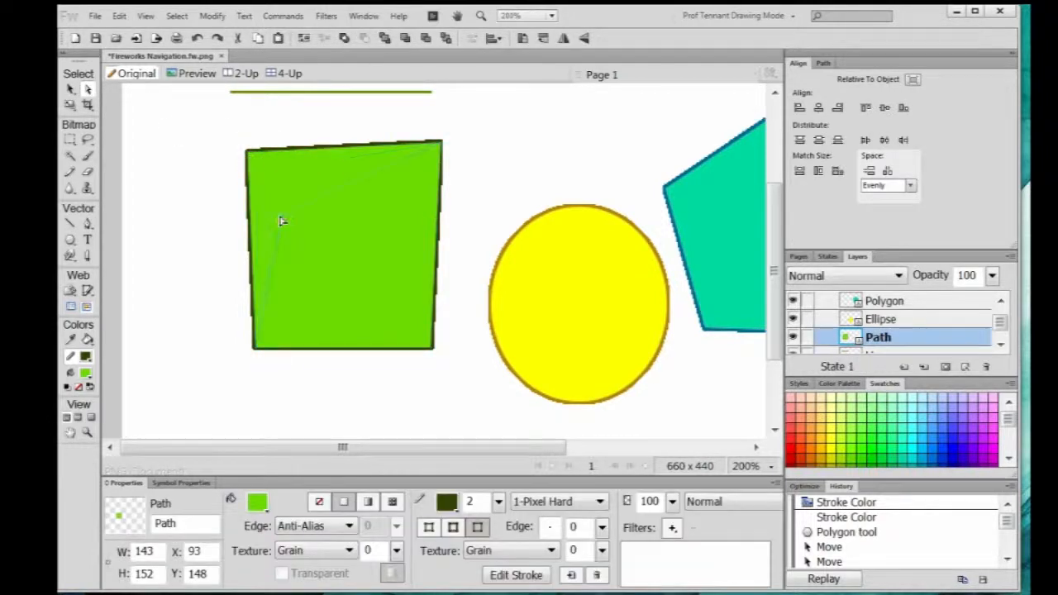
drag(275, 215, 273, 212)
drag(441, 142, 478, 142)
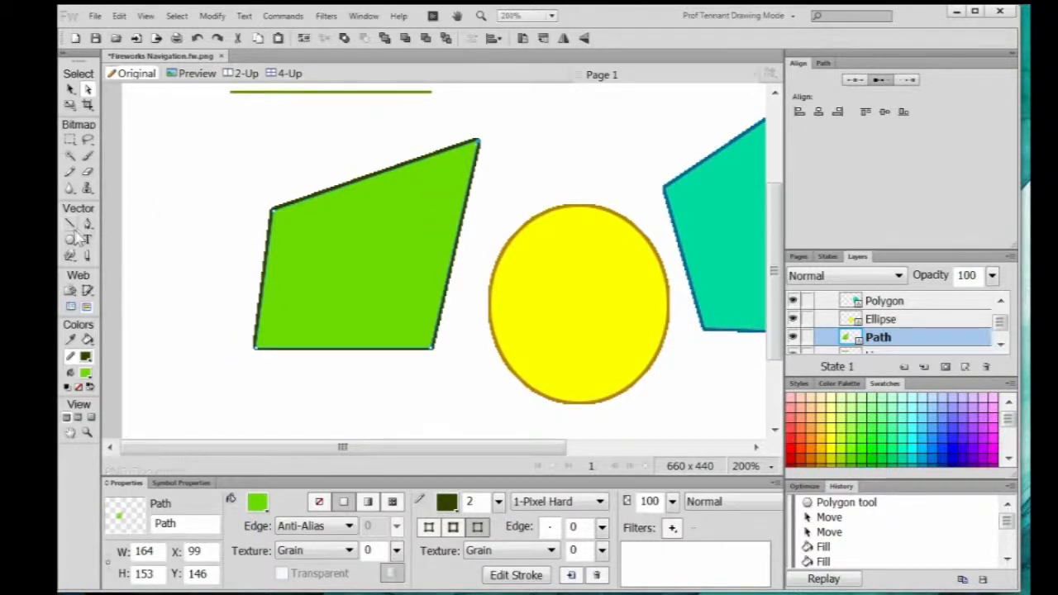
click(467, 342)
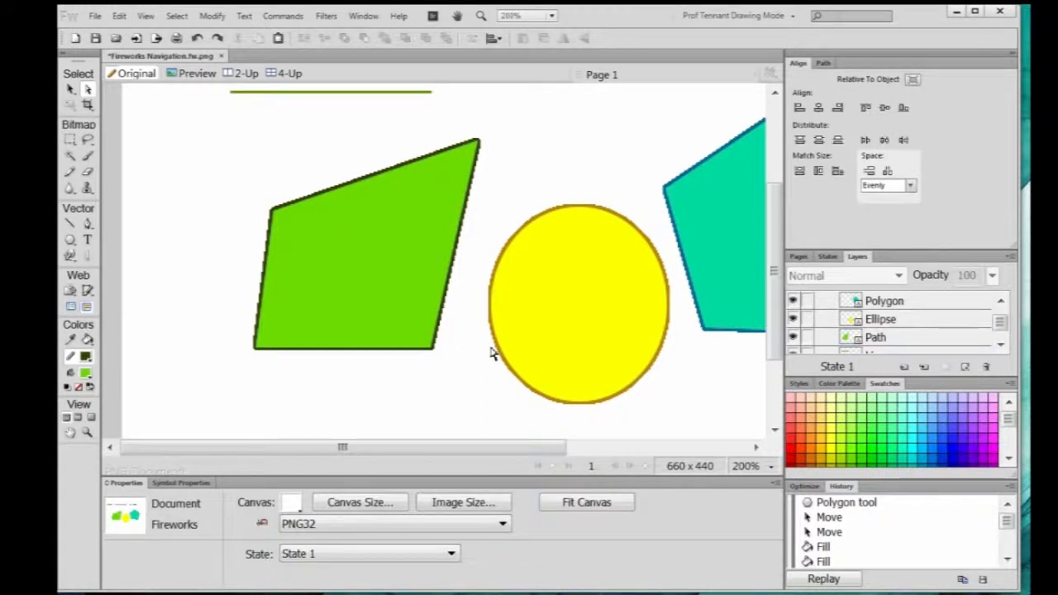
- Nudge the ellipse up and to the left and pull its top point upward into an egg shape about 130 by 189 px
drag(606, 337, 592, 328)
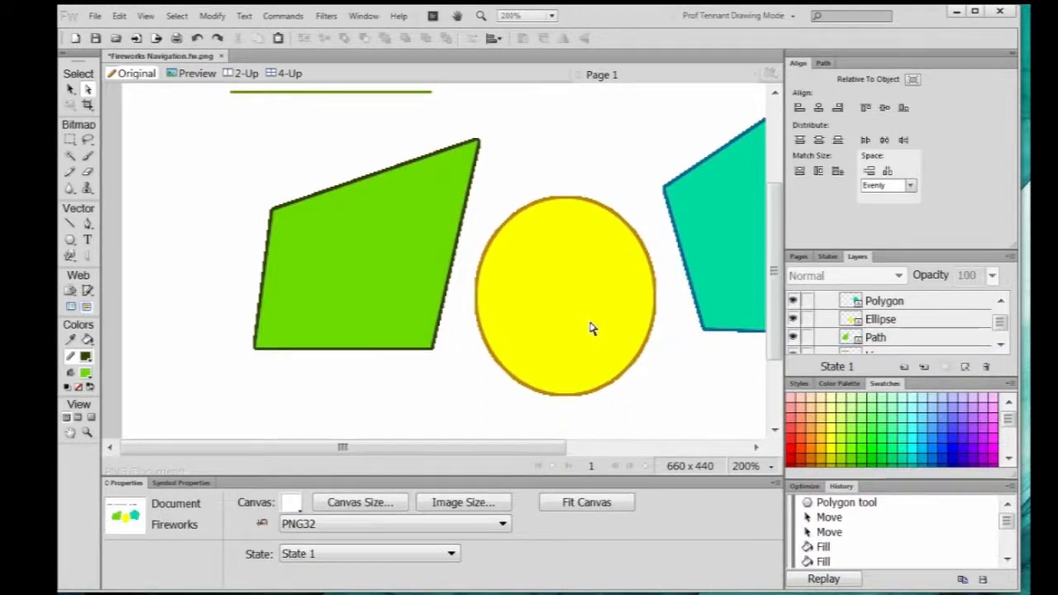
click(566, 204)
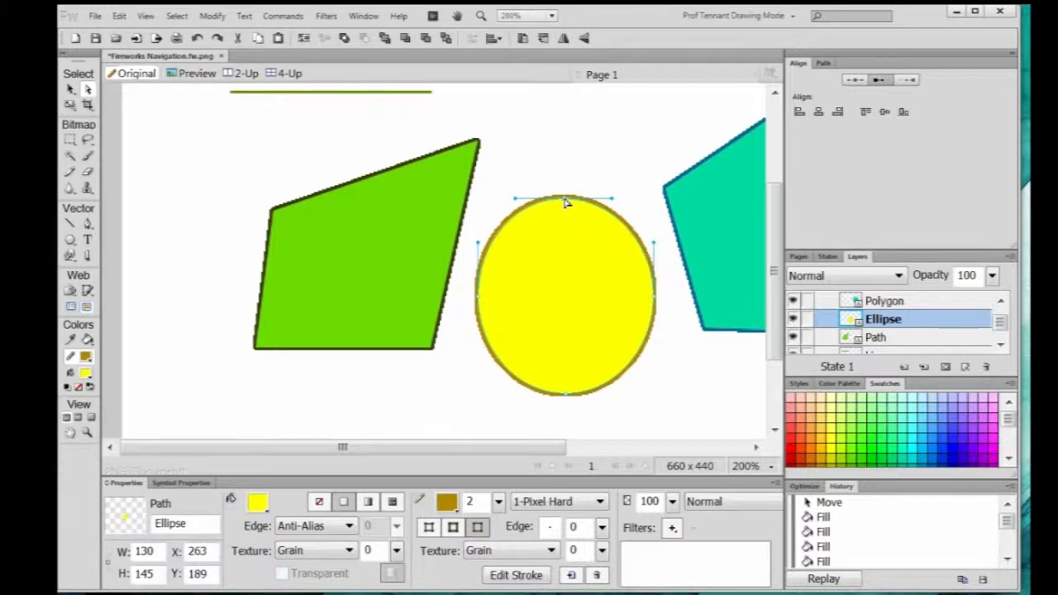
drag(568, 176, 562, 220)
key(h)
drag(575, 341, 571, 259)
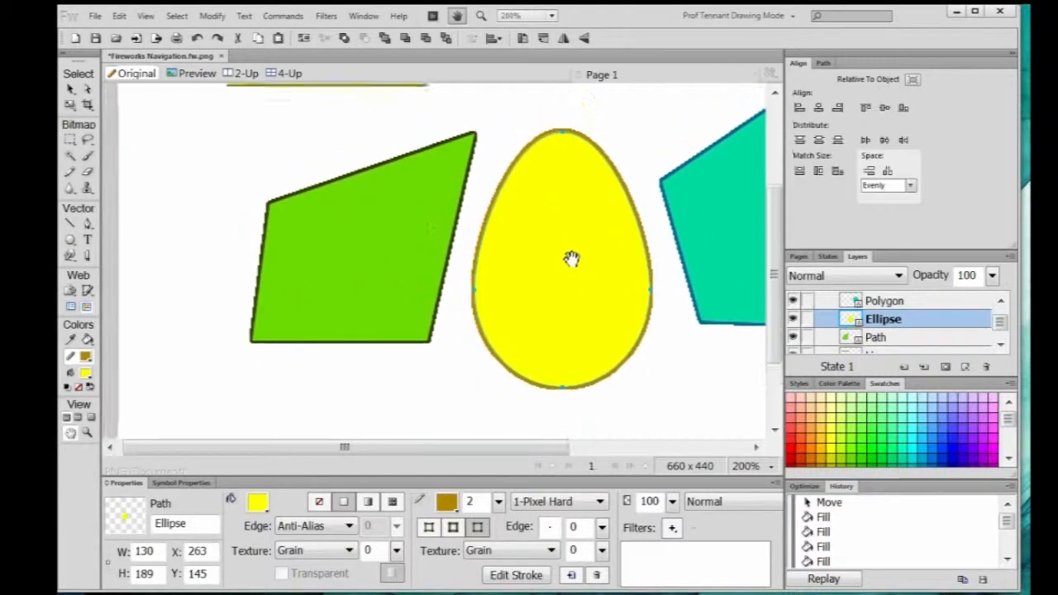
- Set up the Ellipse tool with a white fill and a light orange stroke
click(71, 239)
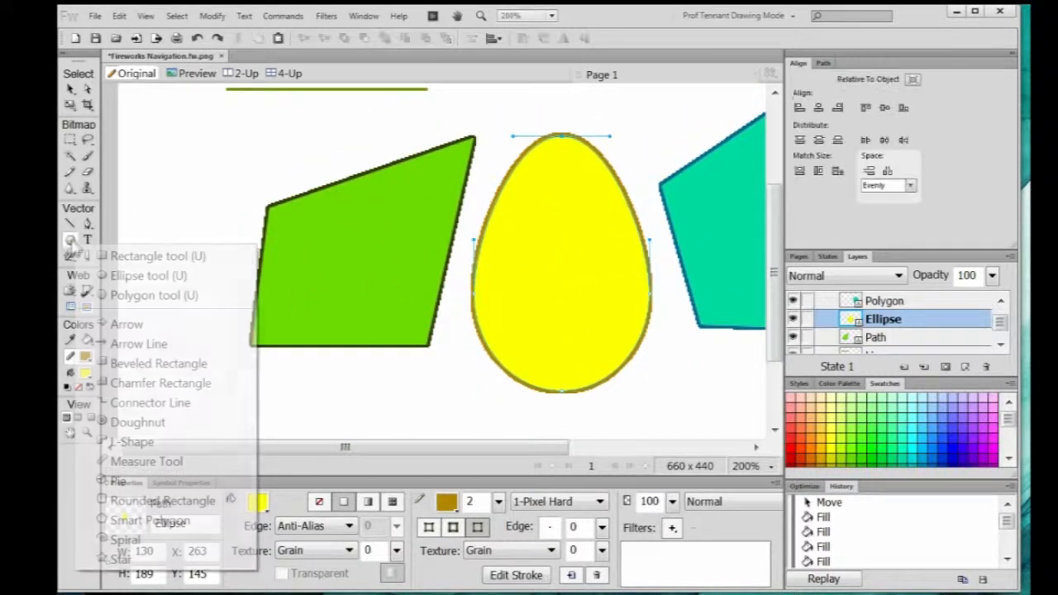
click(94, 275)
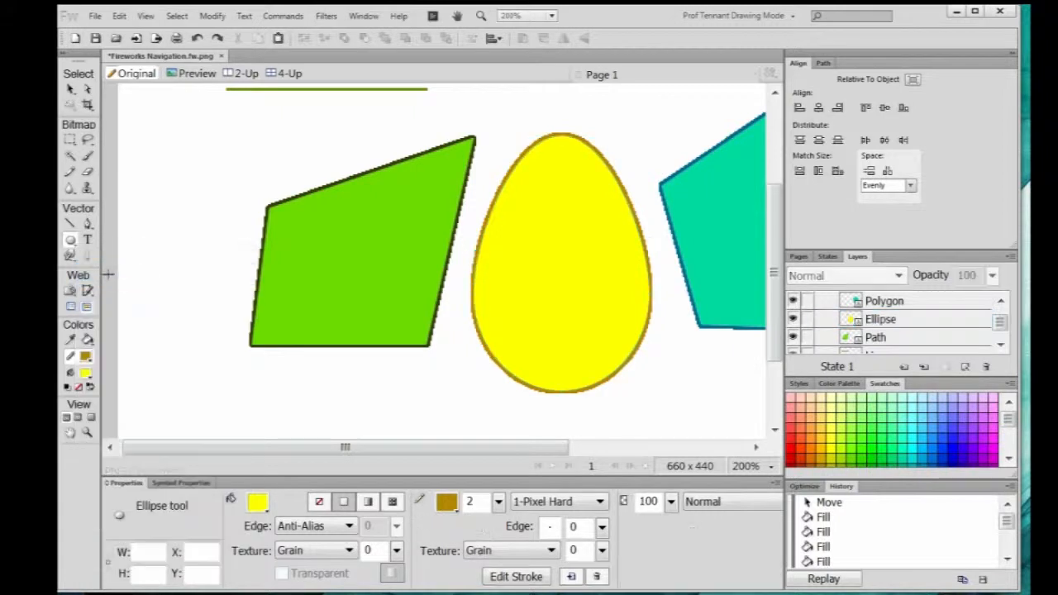
click(257, 502)
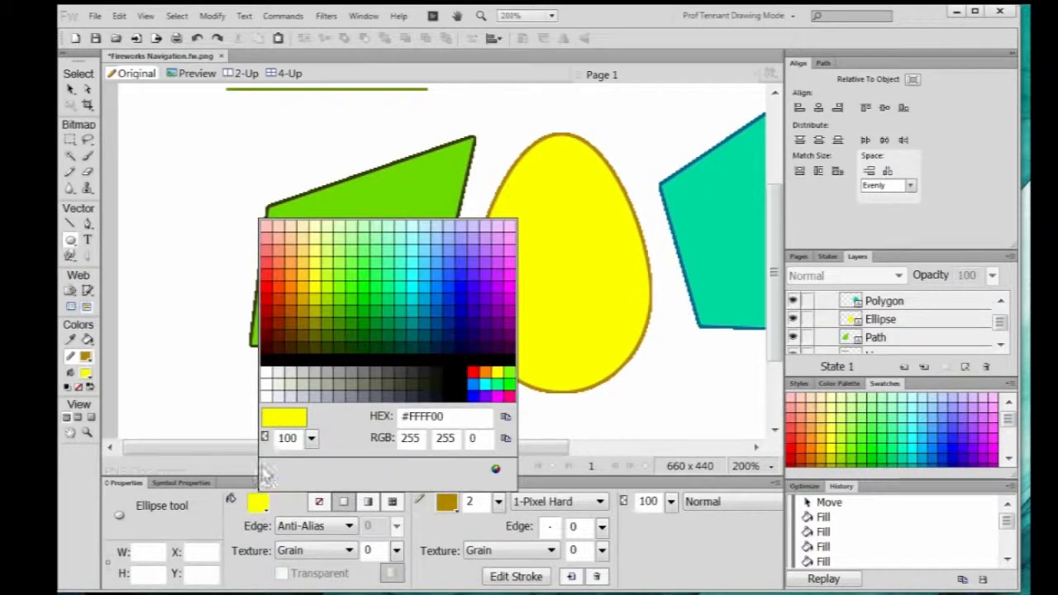
click(268, 371)
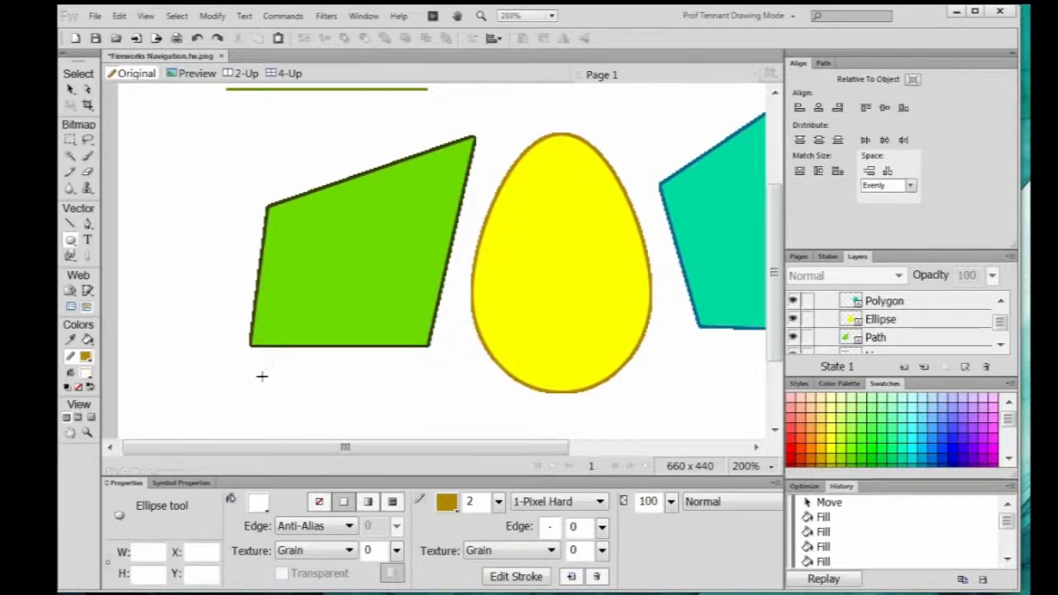
click(85, 356)
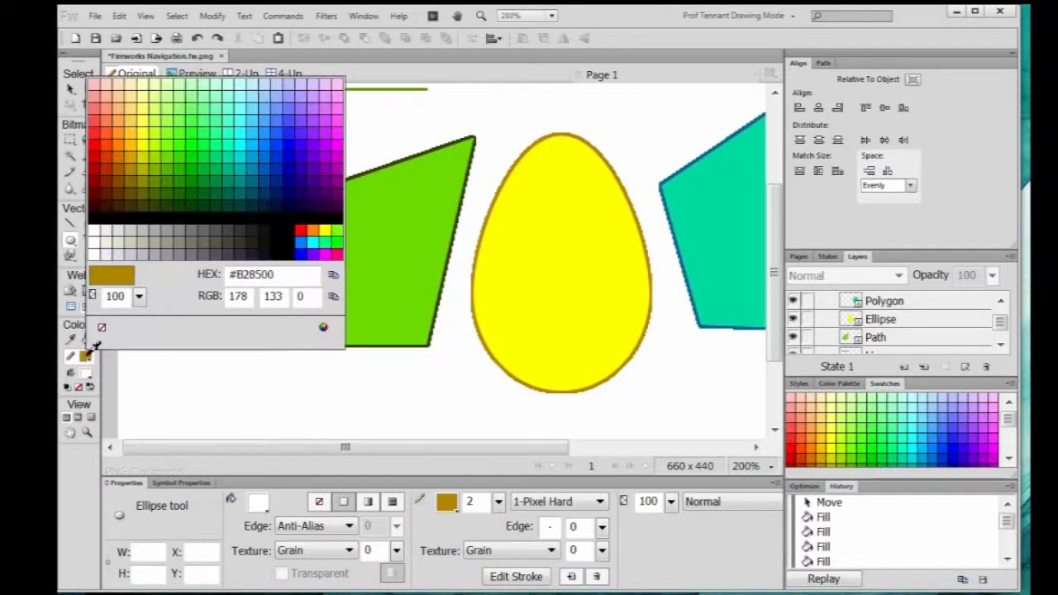
click(137, 165)
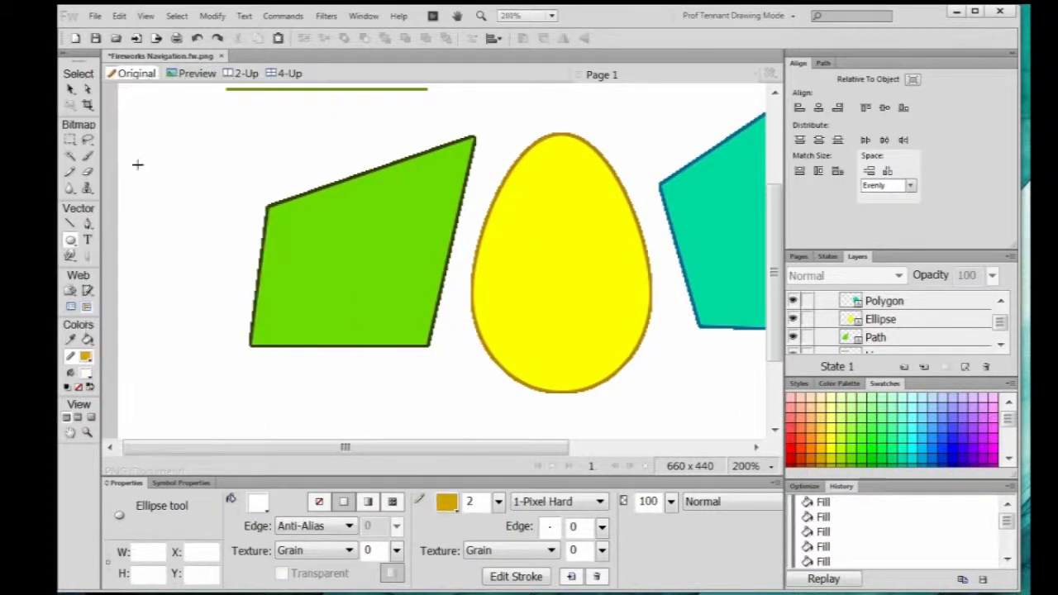
click(85, 359)
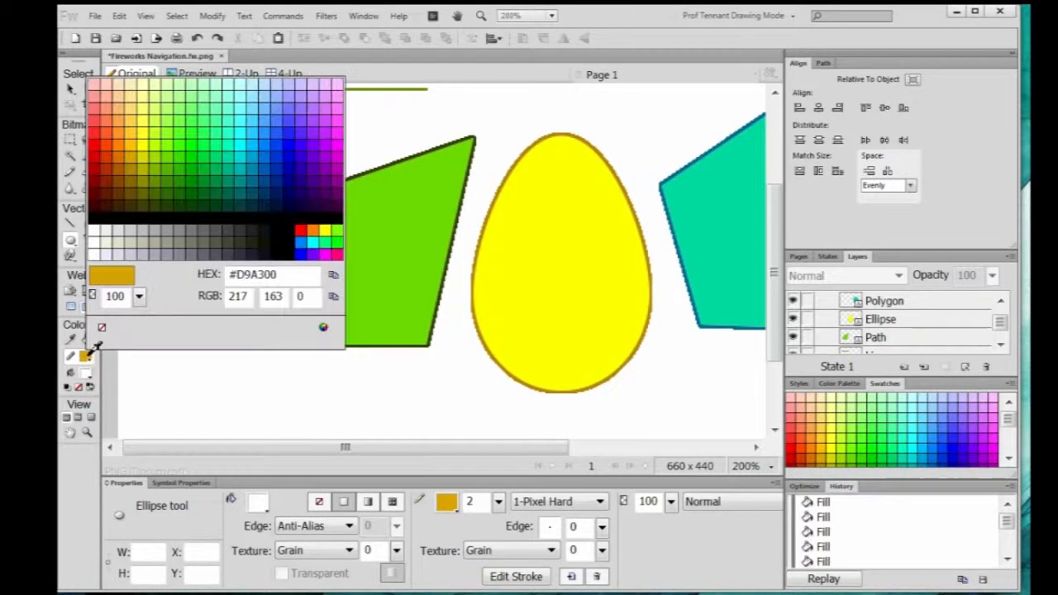
click(122, 112)
- Draw a circle about 114 px across and place it inside the lower part of the yellow egg, at about X 271, Y 206
drag(524, 254, 635, 415)
click(71, 91)
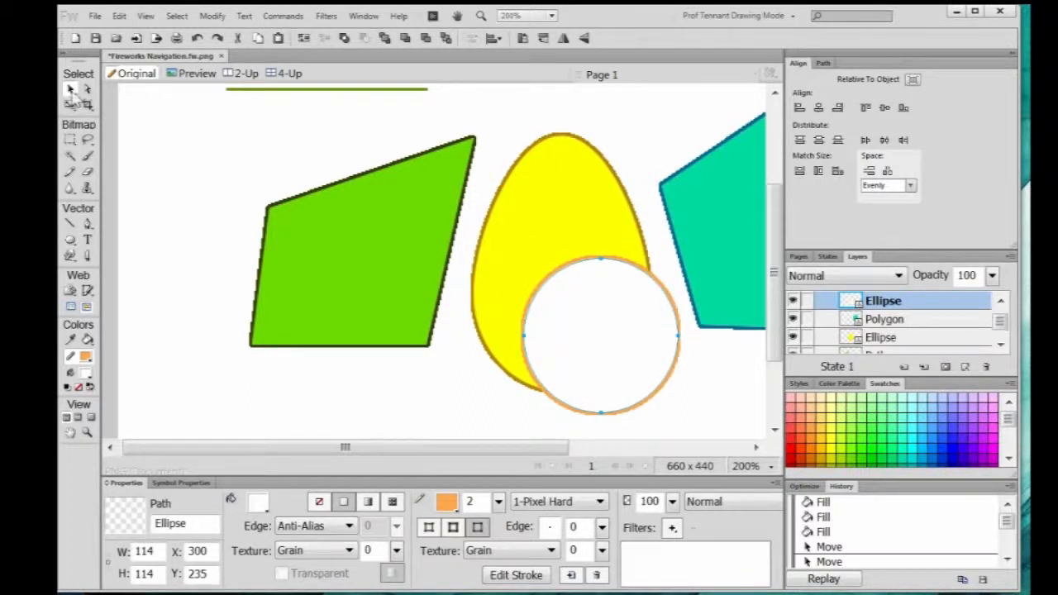
drag(624, 412, 587, 373)
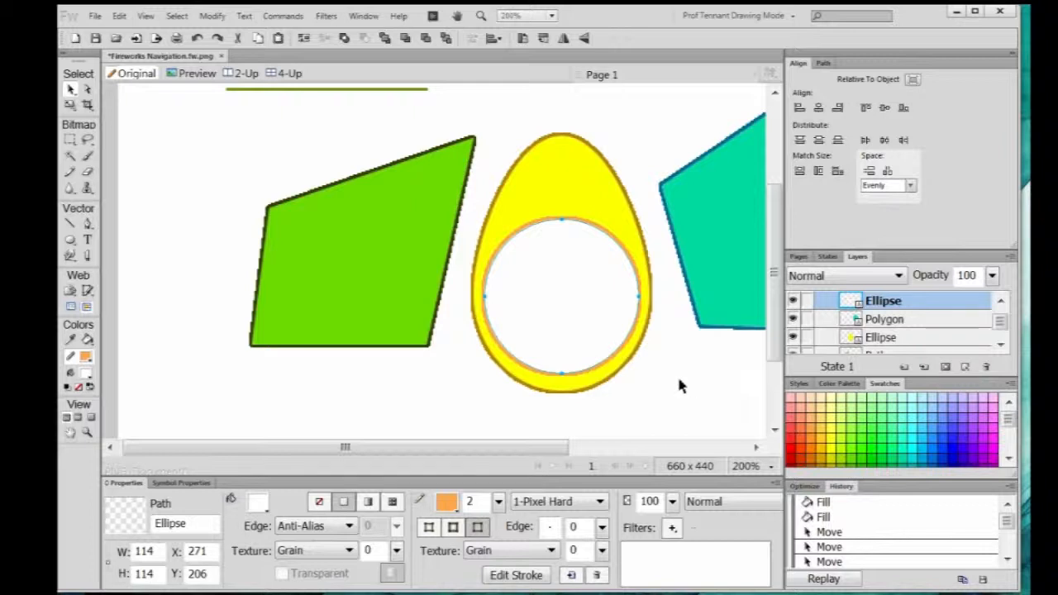
- Move the four filled shapes together to about X 317, Y 275 and the green line to about X 496, Y 251
scroll(665, 378, down, 2)
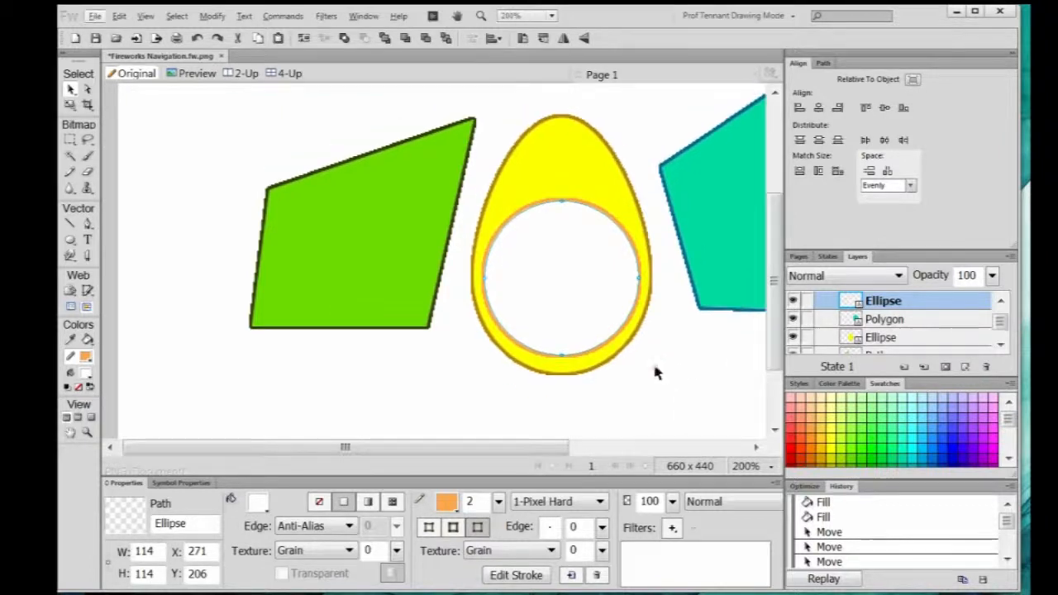
key(ctrl+1)
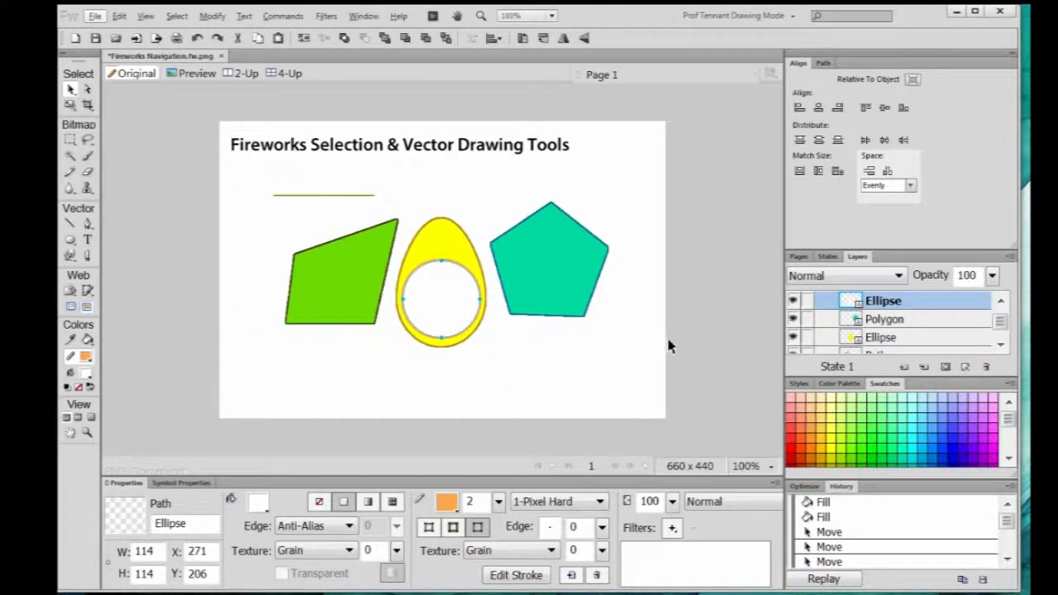
click(270, 205)
drag(276, 229, 680, 373)
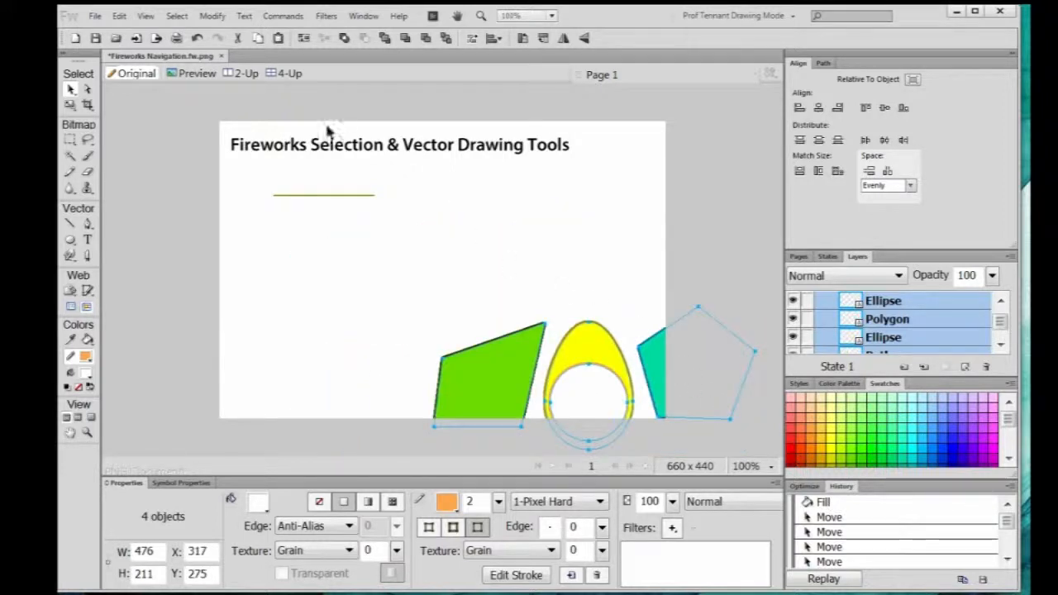
drag(326, 195, 605, 304)
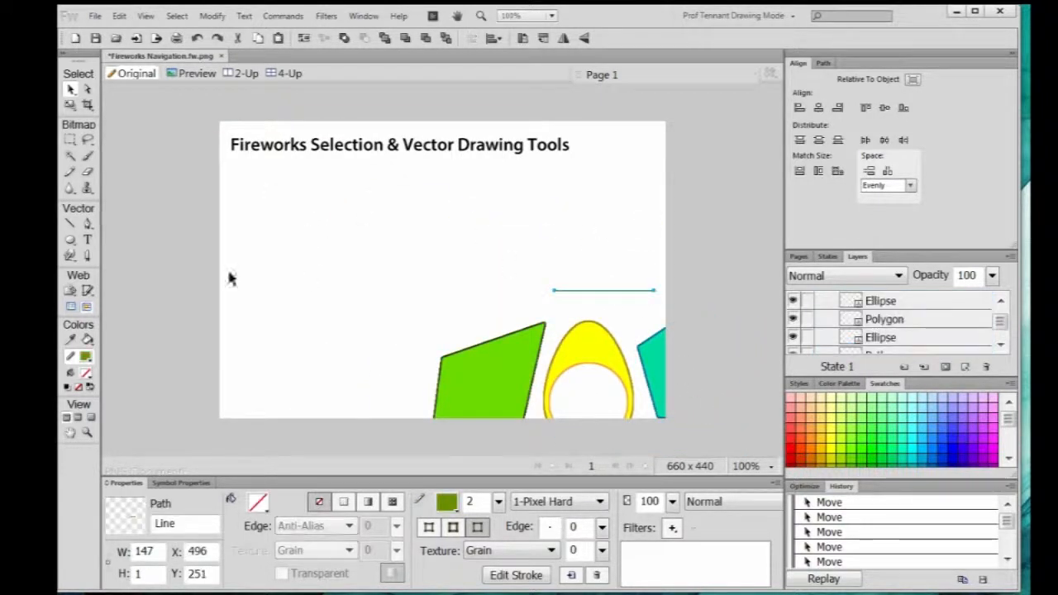
- Draw an Arrow auto shape about 283 by 151 px in the empty area below the title
click(70, 239)
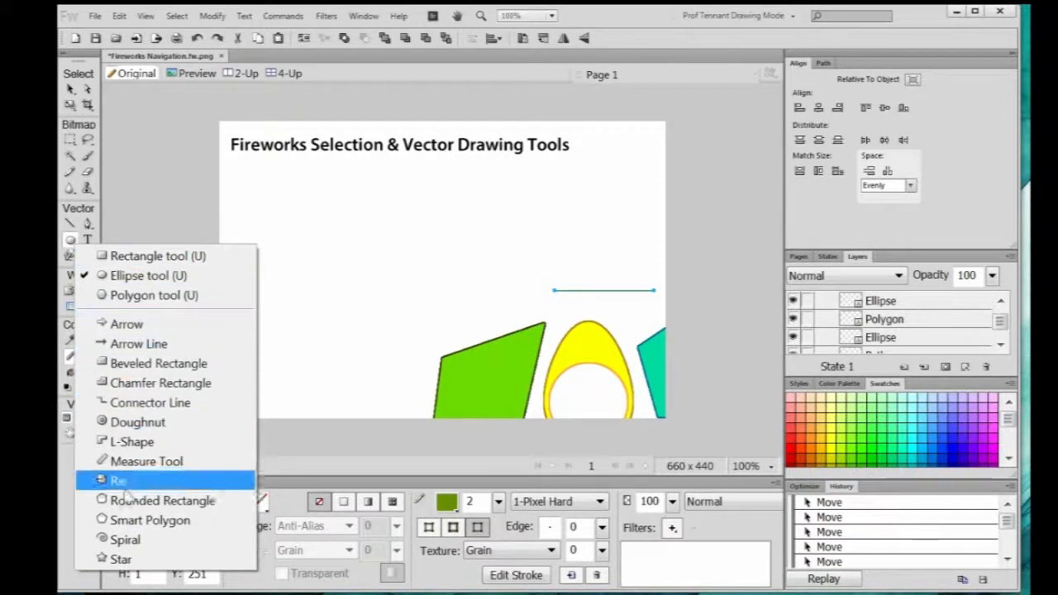
click(126, 324)
drag(291, 212, 482, 314)
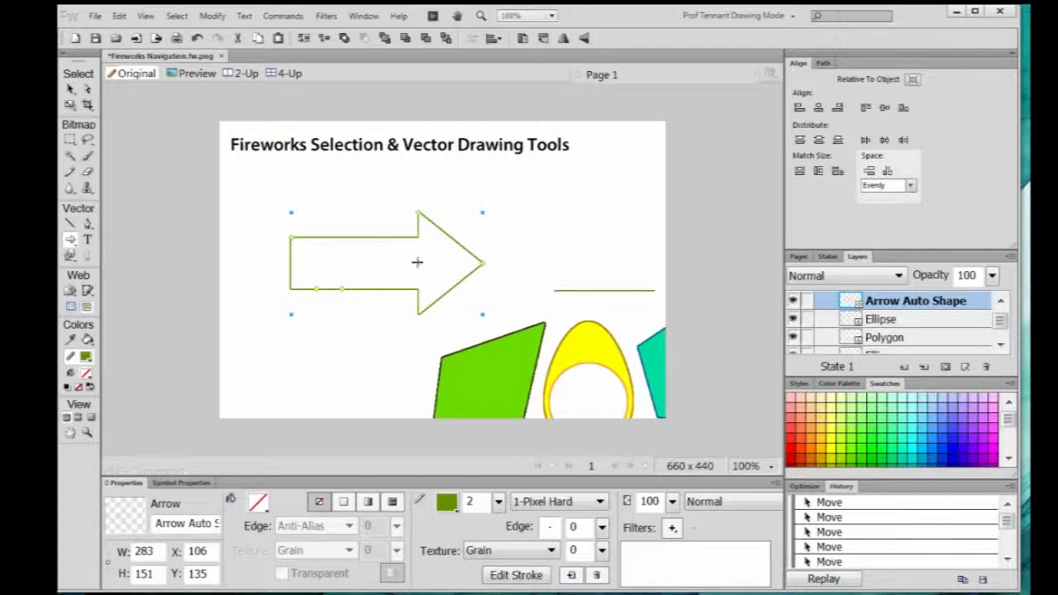
- Ungroup the arrow and adjust its tip and width/height control points, making it about 309 px wide
click(70, 89)
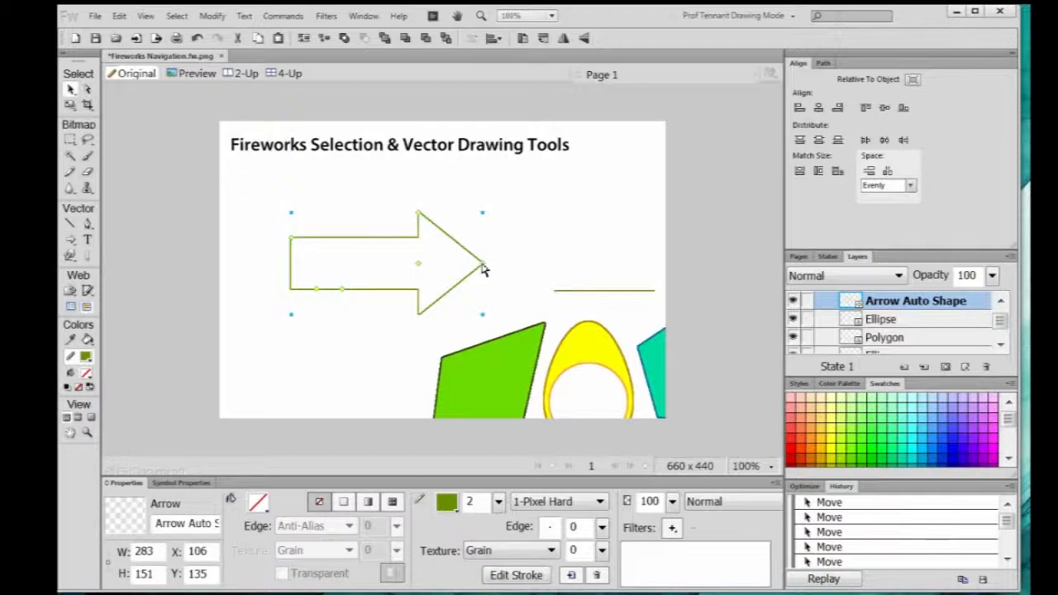
key(ctrl+equal)
key(ctrl+equal)
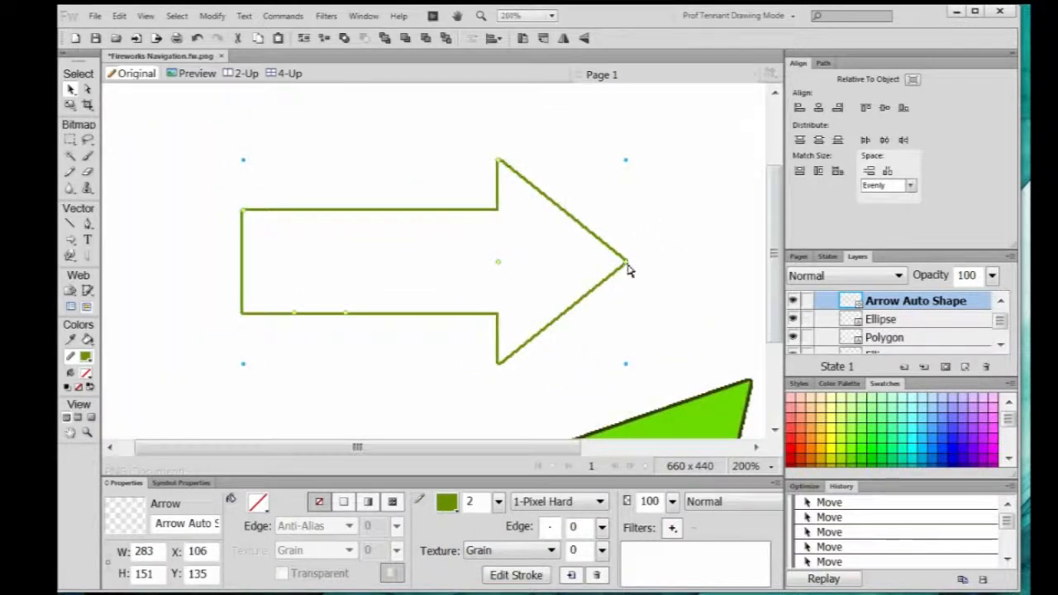
key(ctrl+shift+g)
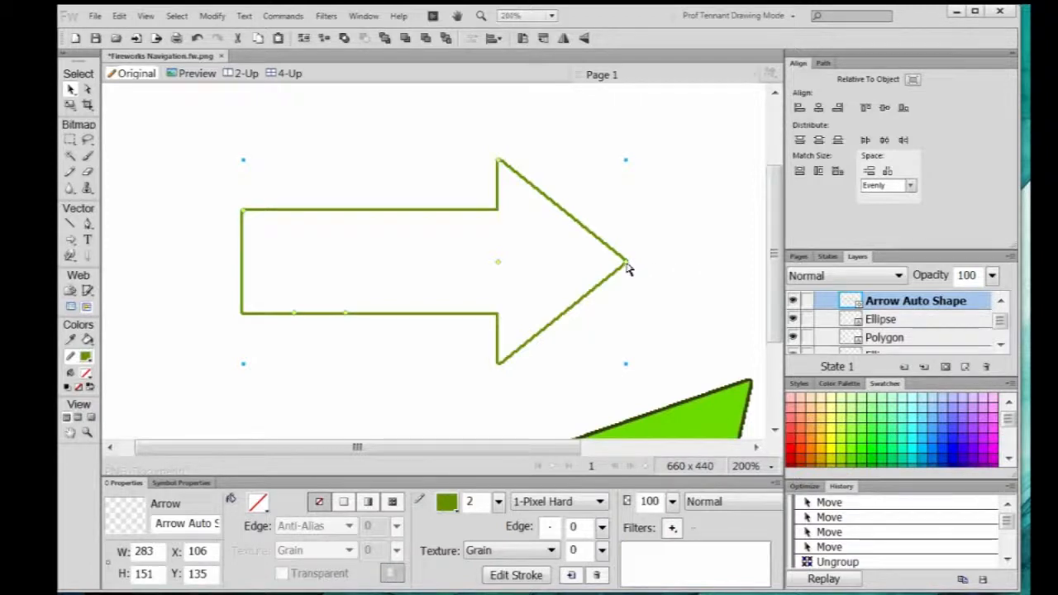
mouse_move(625, 269)
mouse_down()
mouse_move(771, 259)
mouse_move(614, 253)
mouse_move(625, 173)
mouse_move(642, 259)
mouse_move(722, 262)
mouse_move(707, 250)
mouse_move(644, 261)
mouse_up()
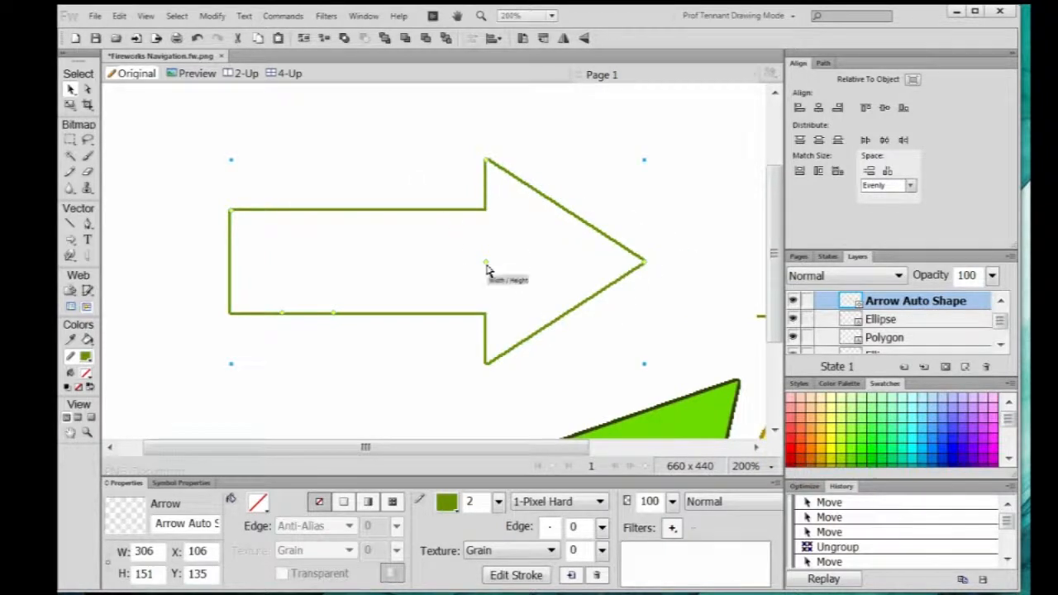
mouse_move(486, 268)
mouse_down()
mouse_move(487, 146)
mouse_move(488, 231)
mouse_move(692, 224)
mouse_move(537, 229)
mouse_move(562, 246)
mouse_move(555, 278)
mouse_move(647, 283)
mouse_move(489, 289)
mouse_up()
- Reshape the arrow's tail to about 327 px overall width with a downward step at its lower end and a rounded upper corner
drag(280, 315, 281, 336)
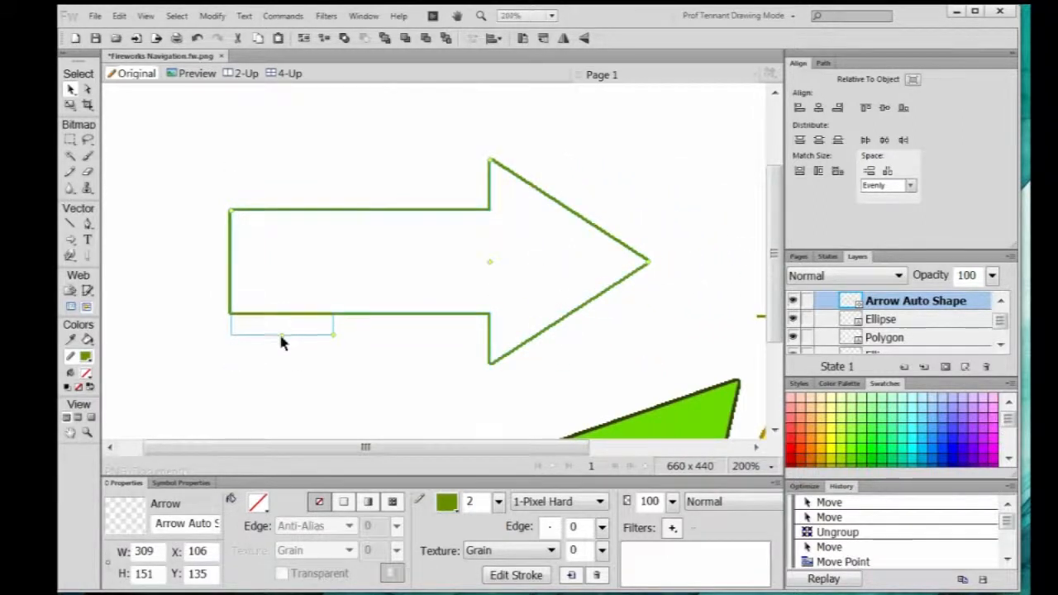
drag(281, 390, 281, 347)
drag(276, 290, 258, 277)
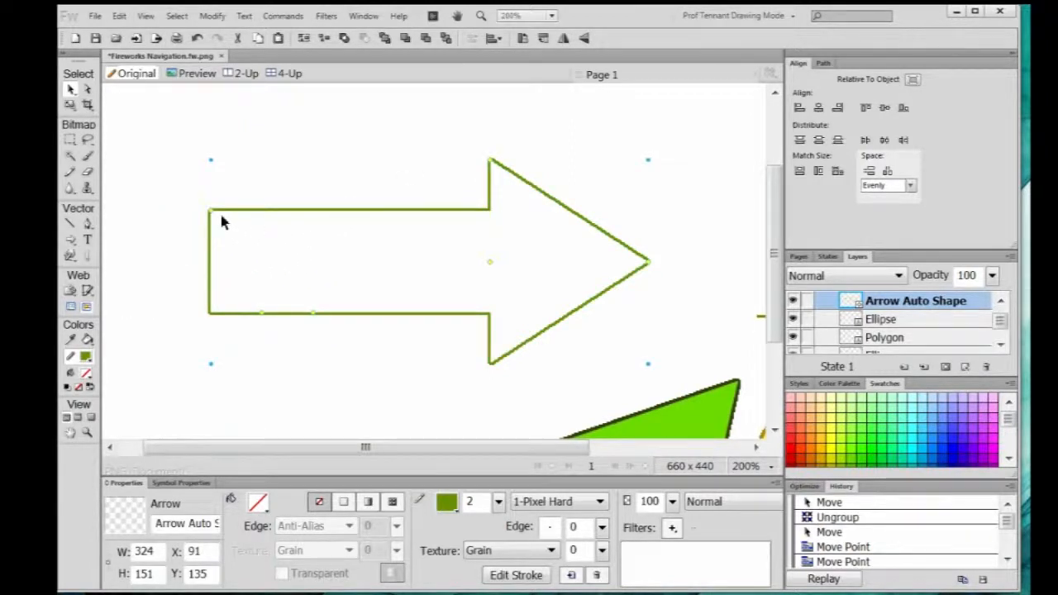
drag(260, 318, 307, 342)
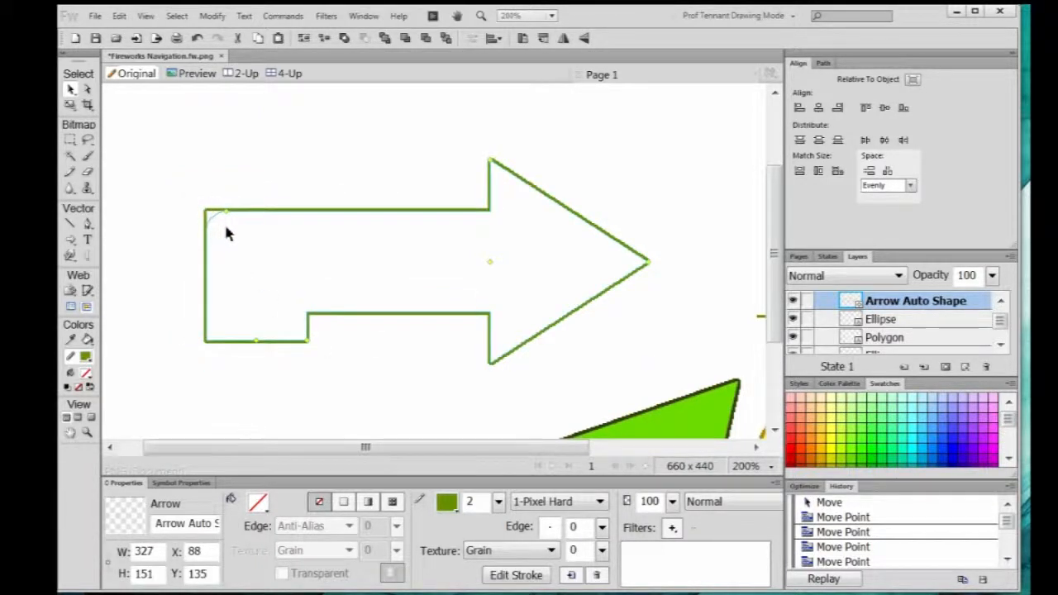
drag(228, 234, 228, 233)
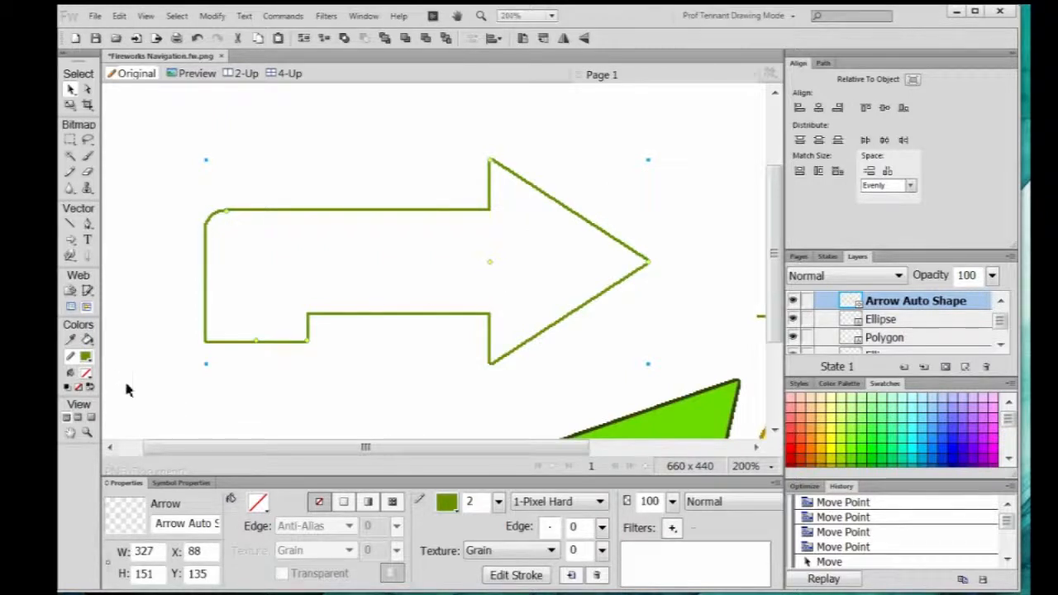
- Give the arrow a dark red fill and a brownish-orange stroke, and deselect it
click(263, 504)
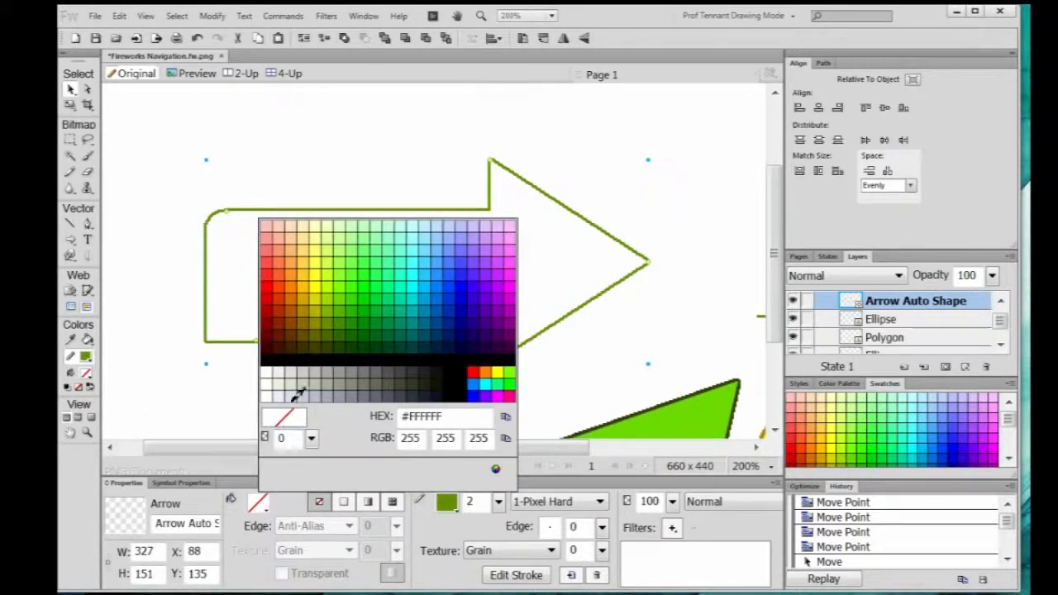
click(266, 303)
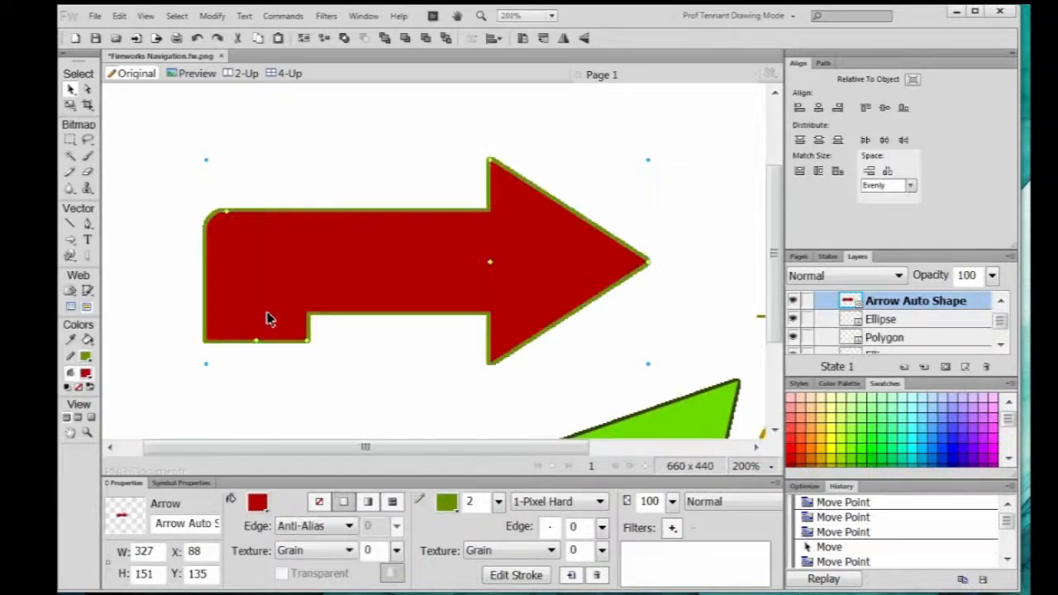
click(456, 501)
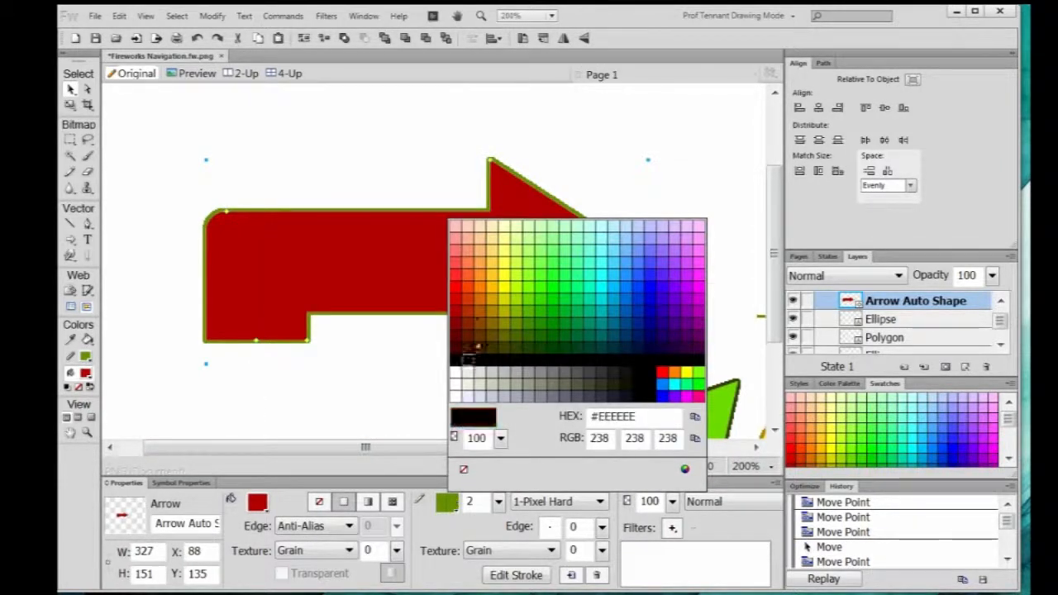
click(476, 303)
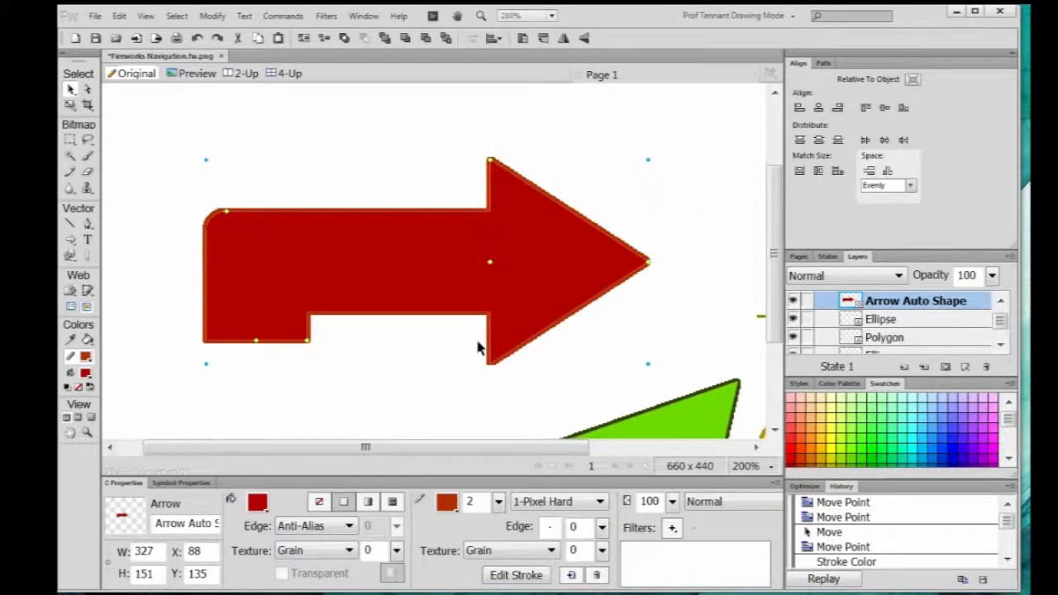
click(594, 348)
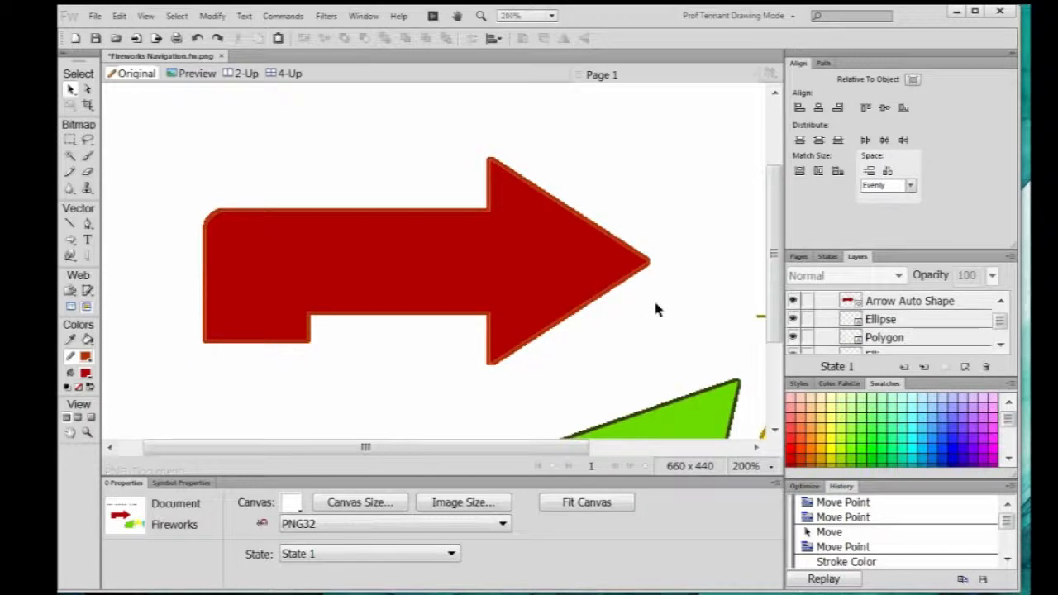
- Draw a Chamfer Rectangle auto shape about 102 by 86 px above the green line
key(ctrl+minus)
key(ctrl+minus)
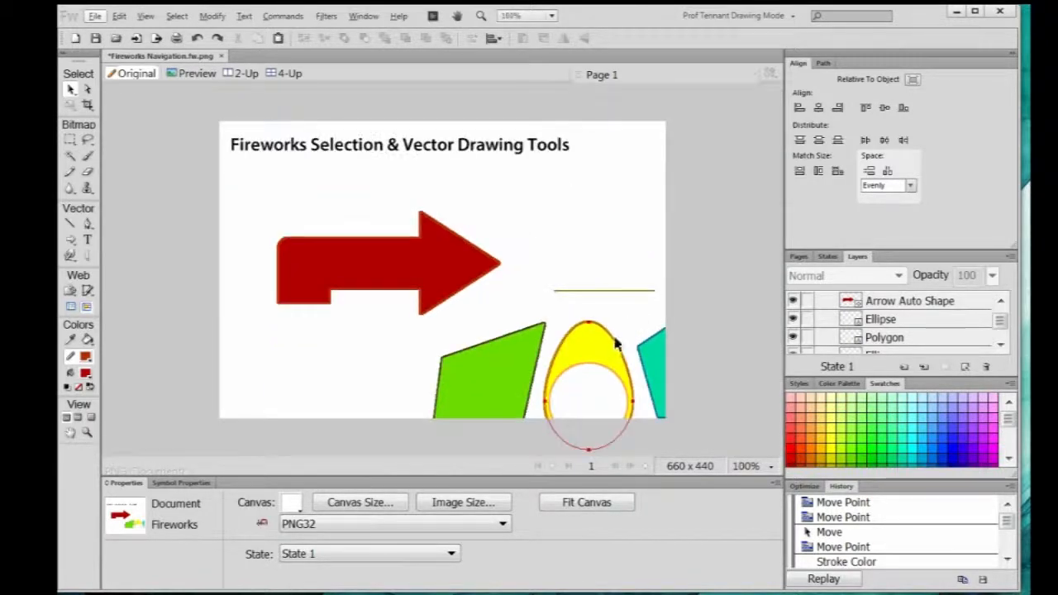
click(71, 240)
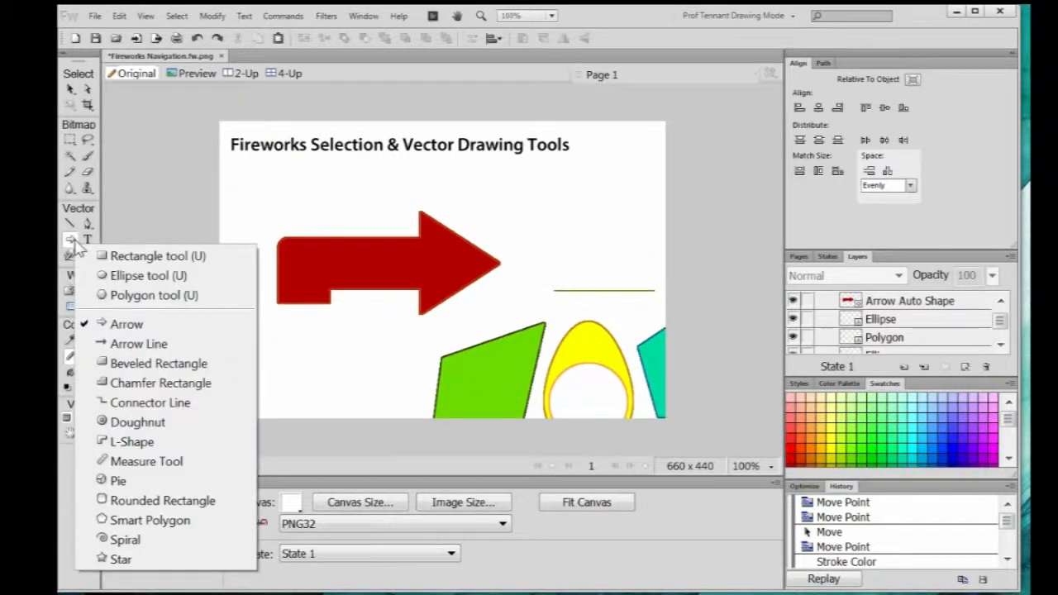
click(165, 382)
drag(550, 194, 620, 252)
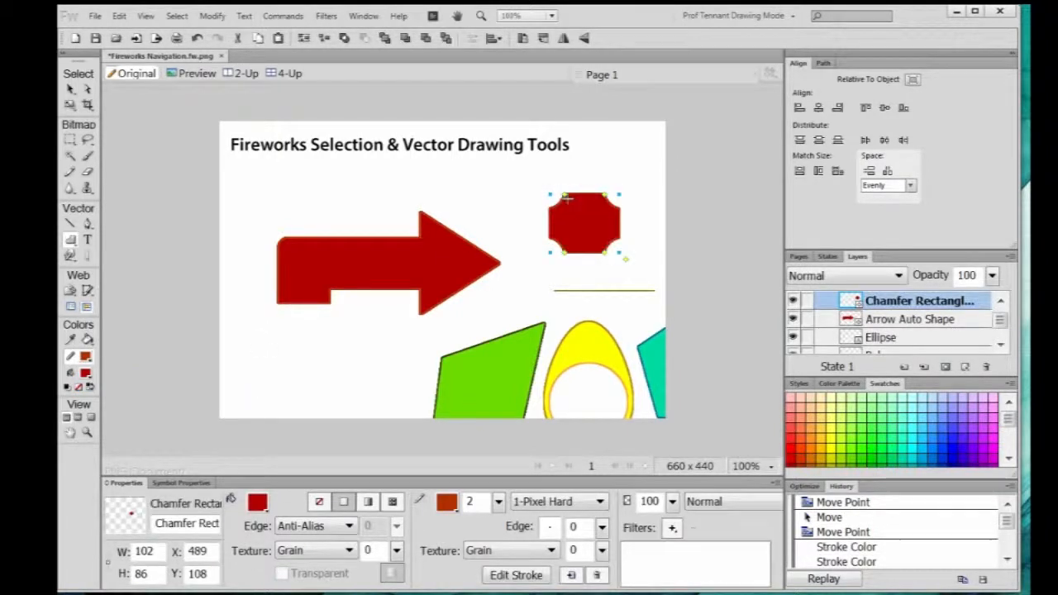
- Enlarge the chamfer rectangle's corner cuts slightly and resize the shape to about 136 by 118 px
click(70, 89)
mouse_move(562, 195)
mouse_down()
mouse_move(574, 248)
mouse_move(576, 193)
mouse_up()
drag(489, 169, 566, 177)
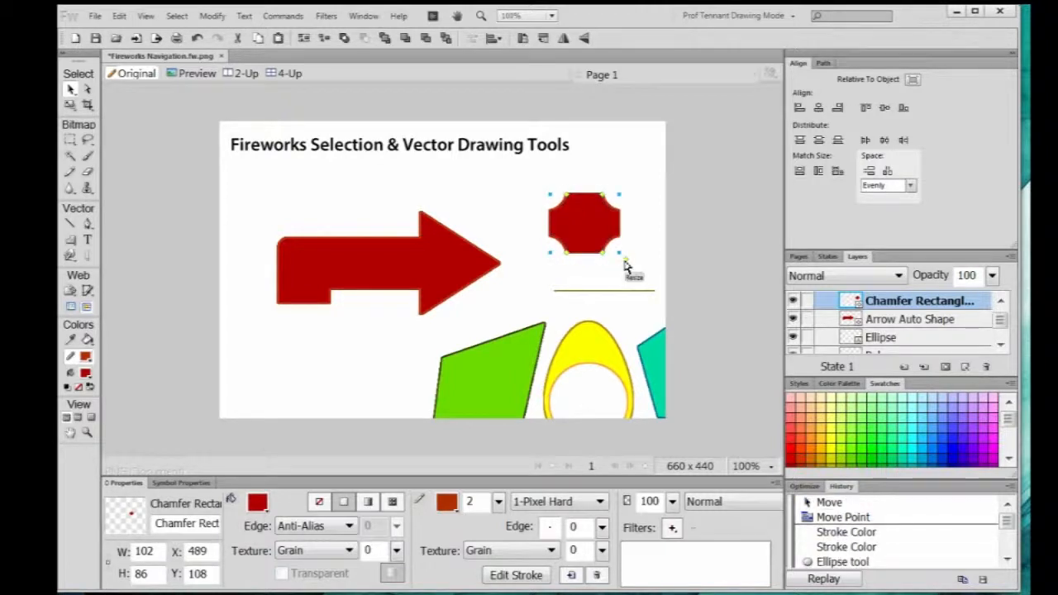
drag(625, 266, 650, 286)
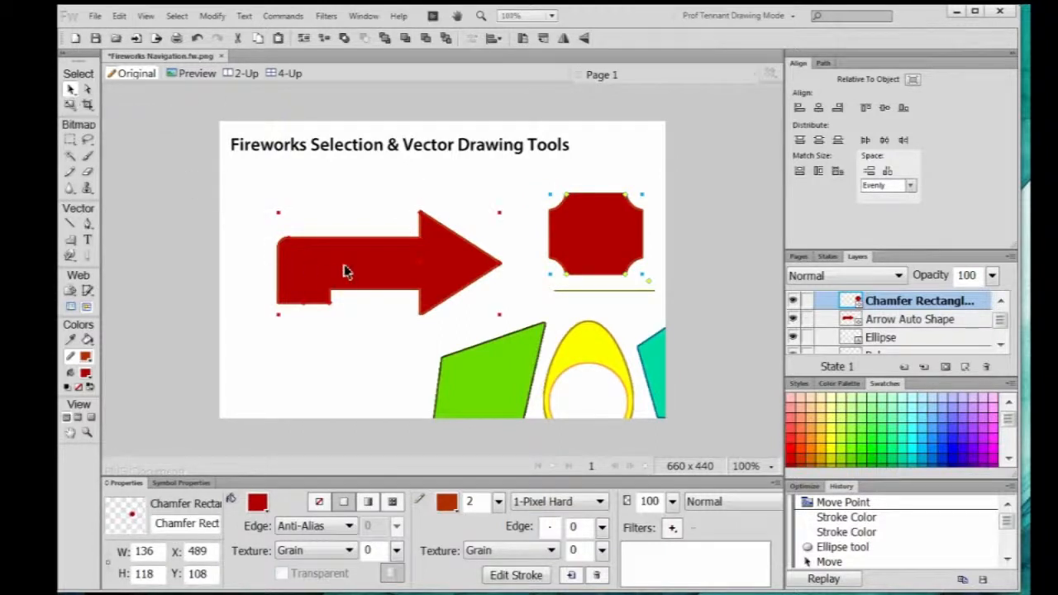
- Scale the red arrow down proportionally to about 303 by 140 px
click(314, 260)
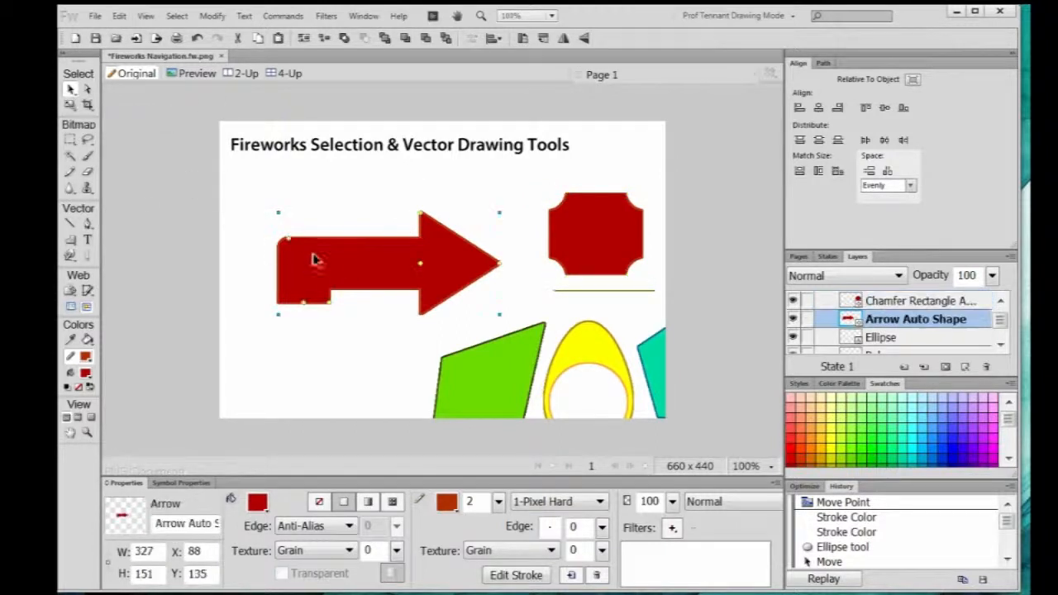
click(72, 108)
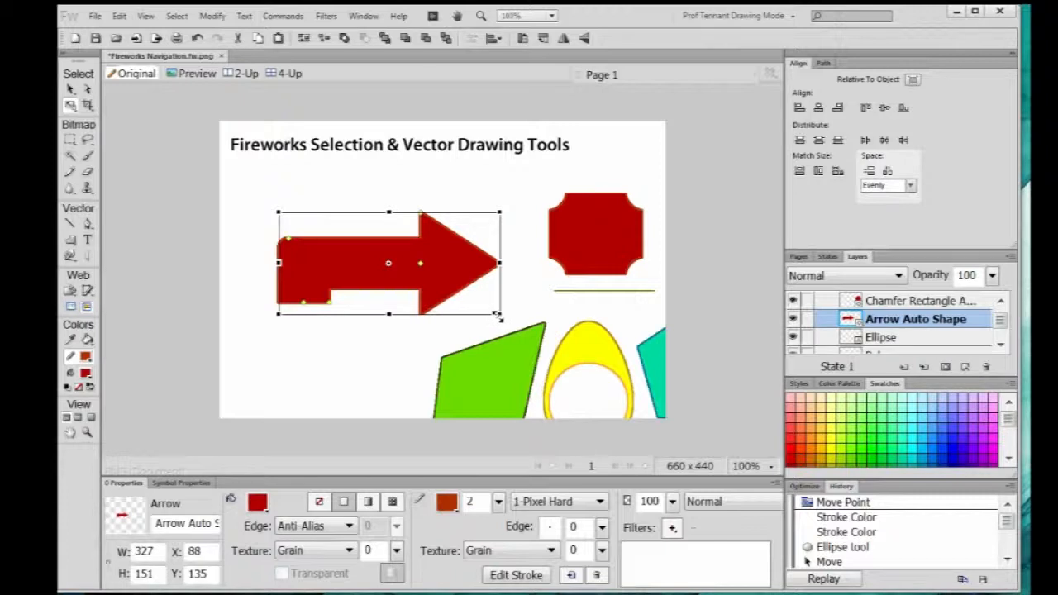
mouse_move(499, 314)
mouse_down()
mouse_move(465, 279)
mouse_move(482, 295)
mouse_move(465, 307)
mouse_move(479, 317)
mouse_move(483, 308)
mouse_up()
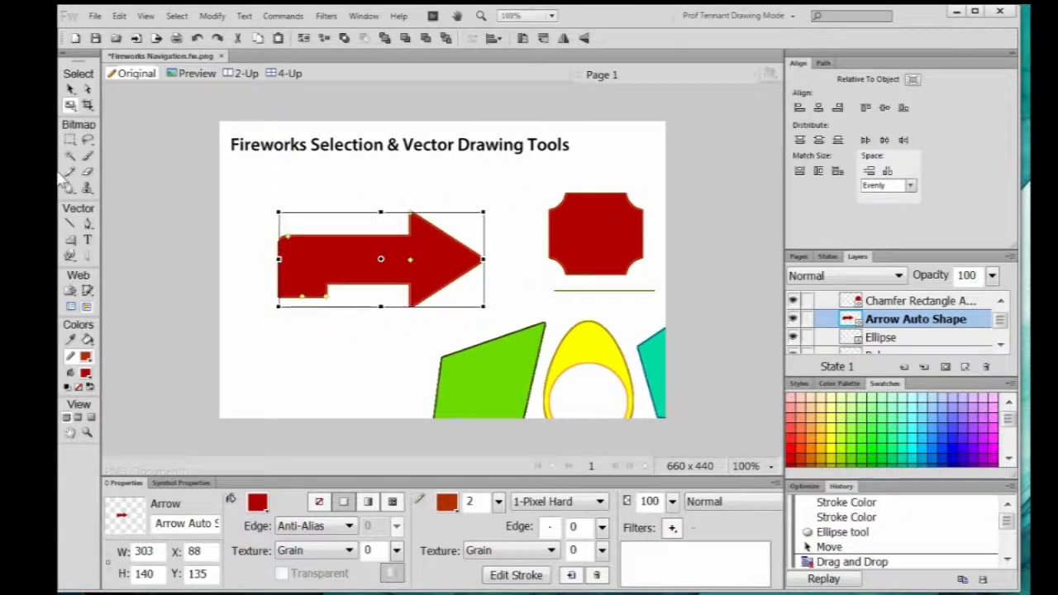
- Try to skew the arrow vertically with the Skew tool from the middle of its tip side
drag(71, 106, 124, 140)
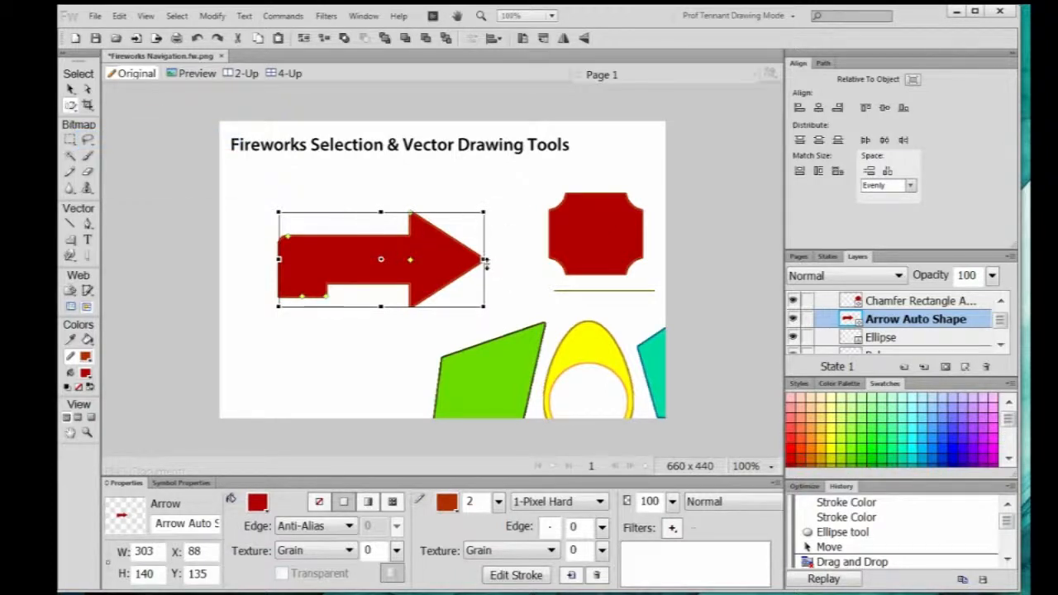
drag(483, 259, 484, 299)
key(Escape)
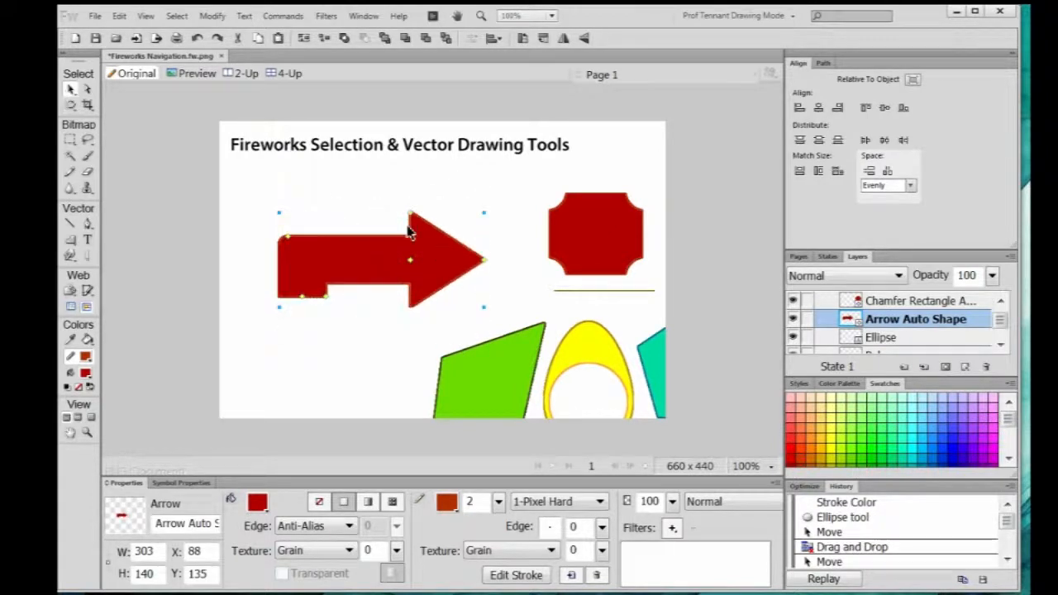
- Distort the arrow to about 274 by 188 px, shifting its upper edge up and leftward and its lower tip-side corner inward
click(70, 105)
click(113, 158)
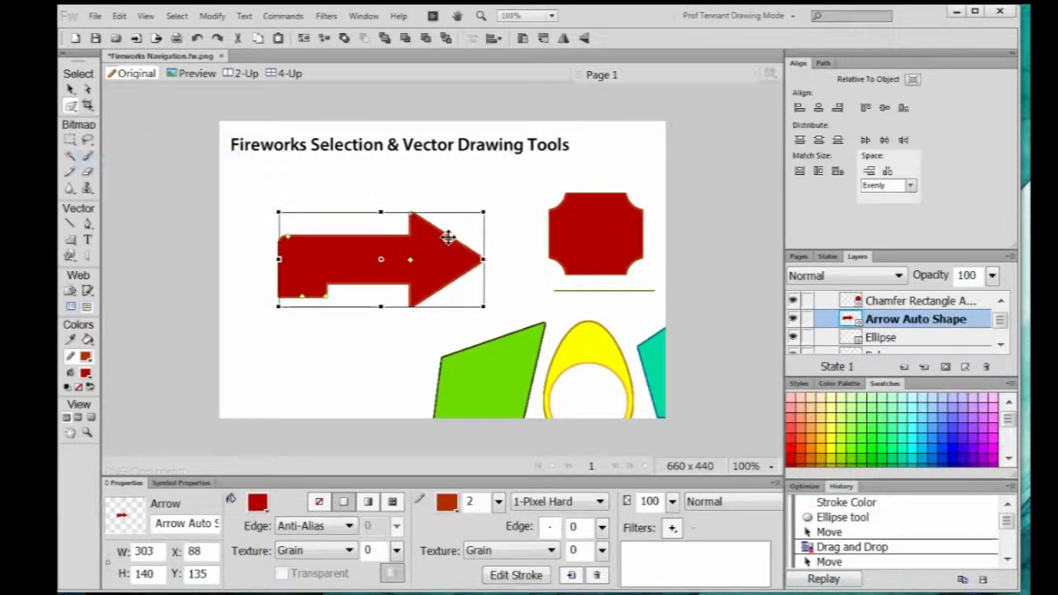
drag(484, 210, 504, 179)
drag(390, 196, 340, 191)
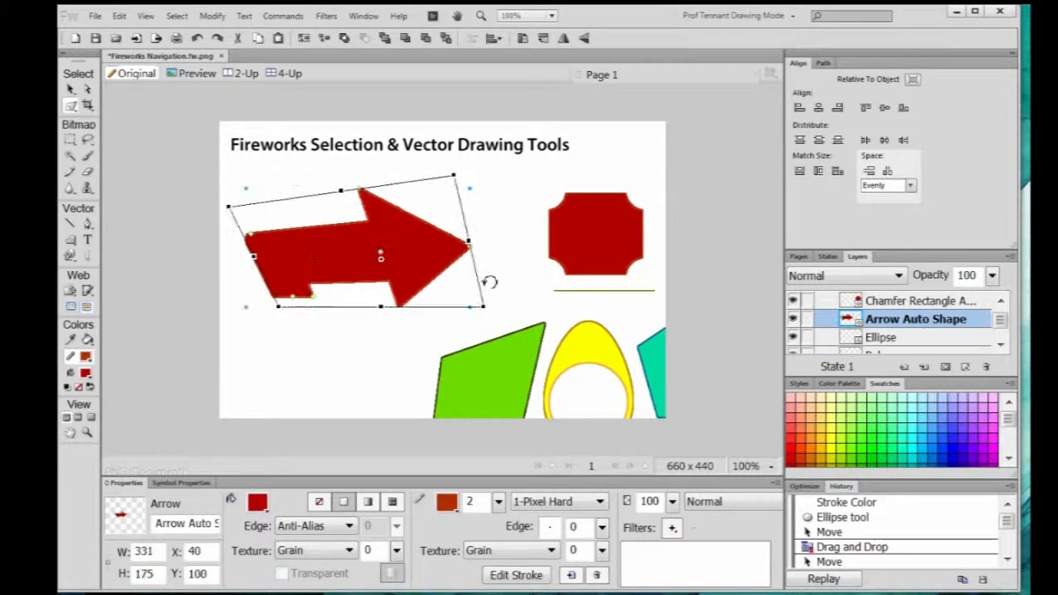
drag(479, 306, 423, 324)
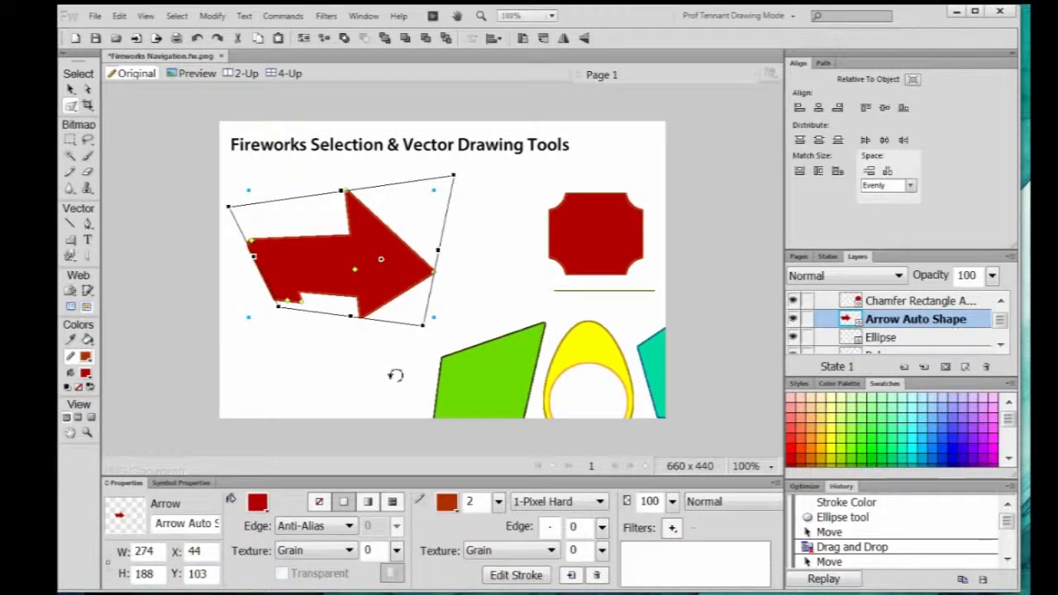
click(70, 89)
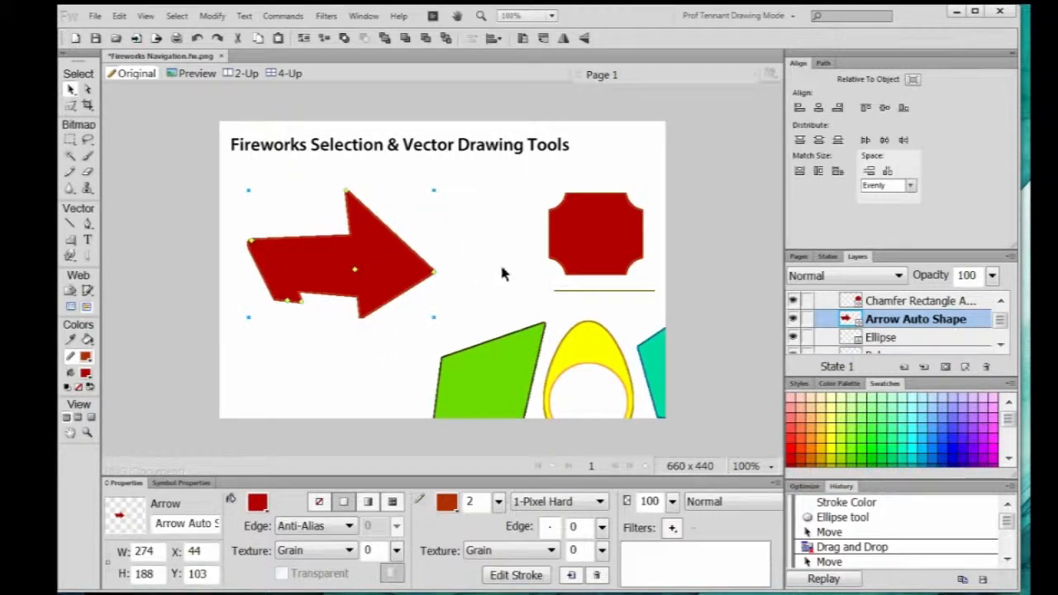
click(452, 313)
click(405, 283)
- Move the arrowhead's upper and lower back points toward the tail with the Subselection tool, accepting the auto shape edits
click(88, 89)
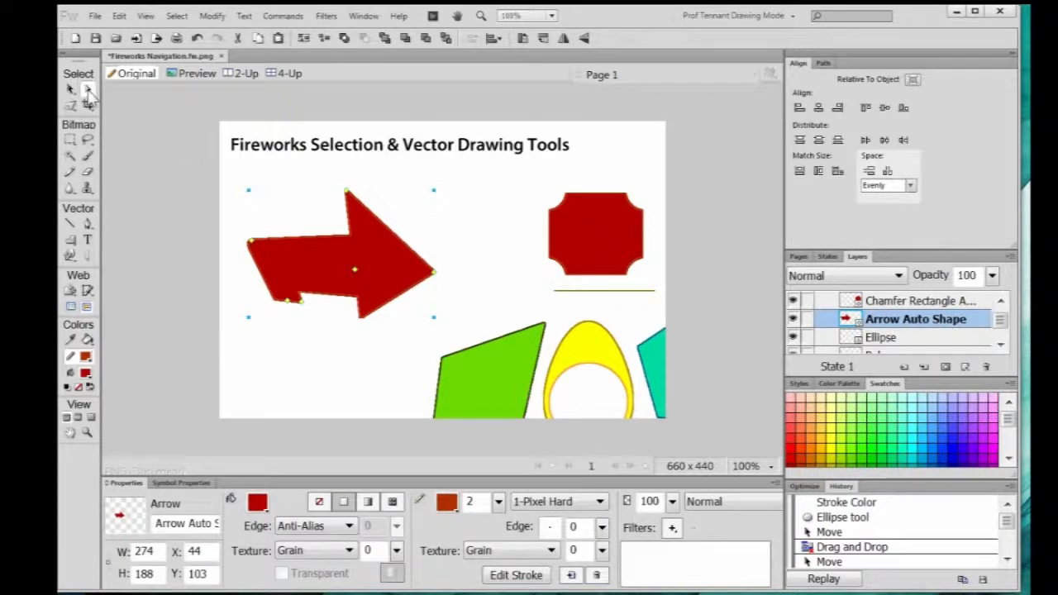
click(351, 205)
click(349, 198)
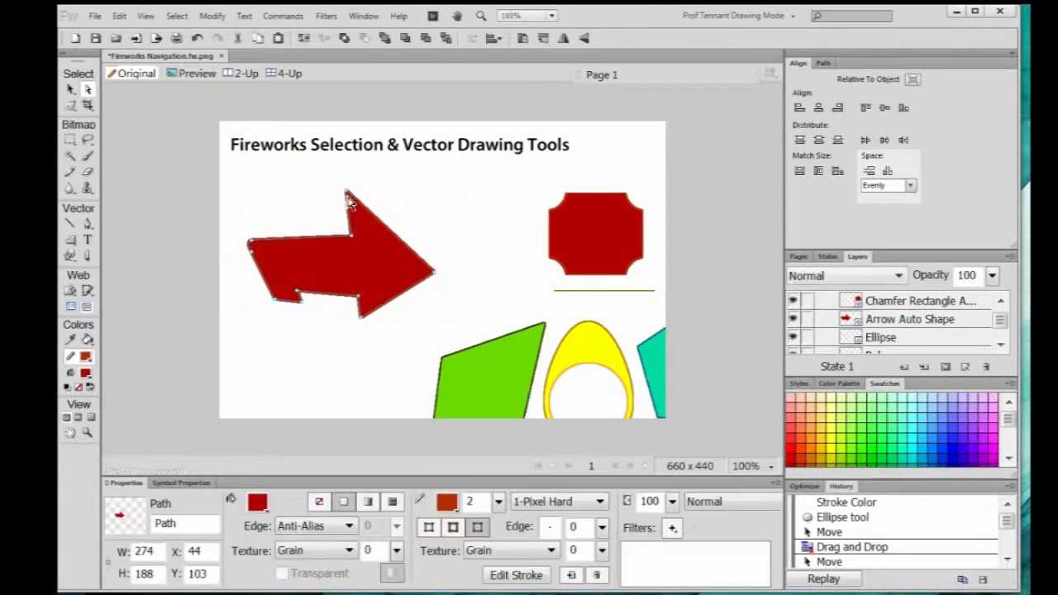
drag(348, 195, 319, 192)
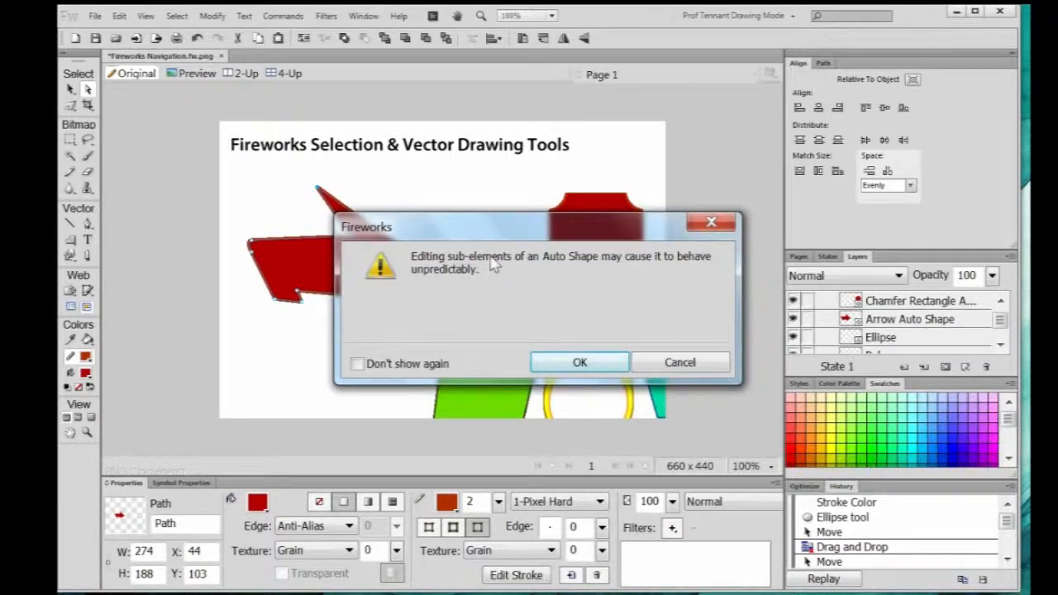
click(622, 364)
click(361, 319)
drag(361, 320, 342, 324)
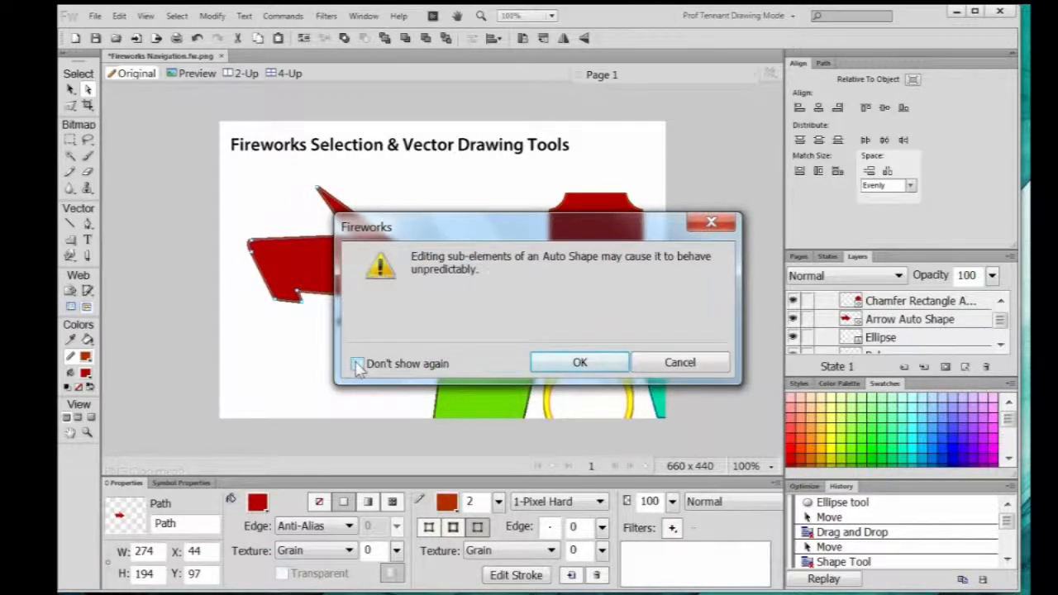
click(598, 362)
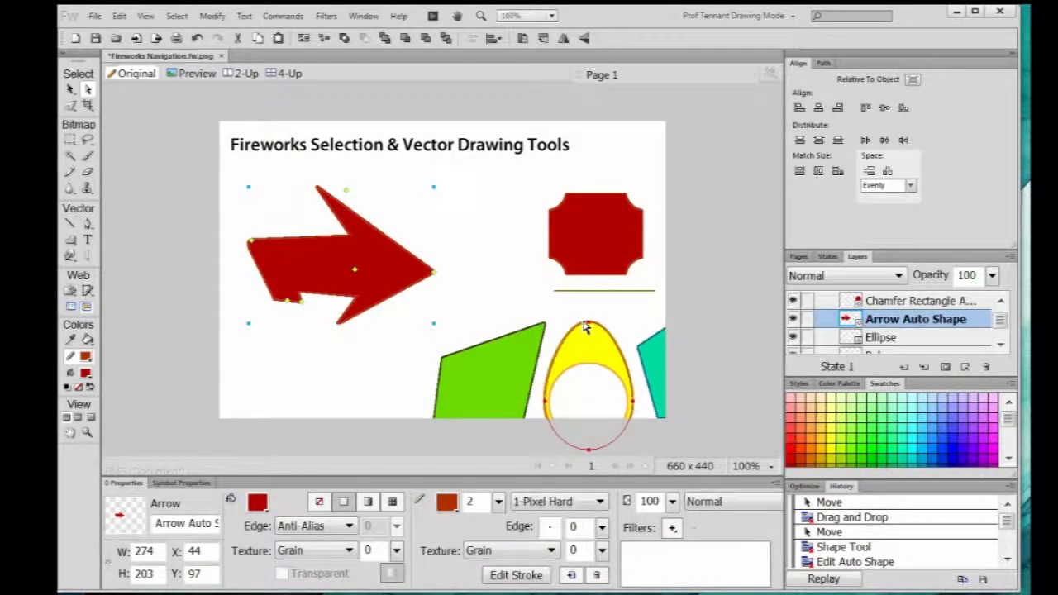
- Try to push the arrow's outline toward the tail with the Freeform tool at size 72
click(70, 255)
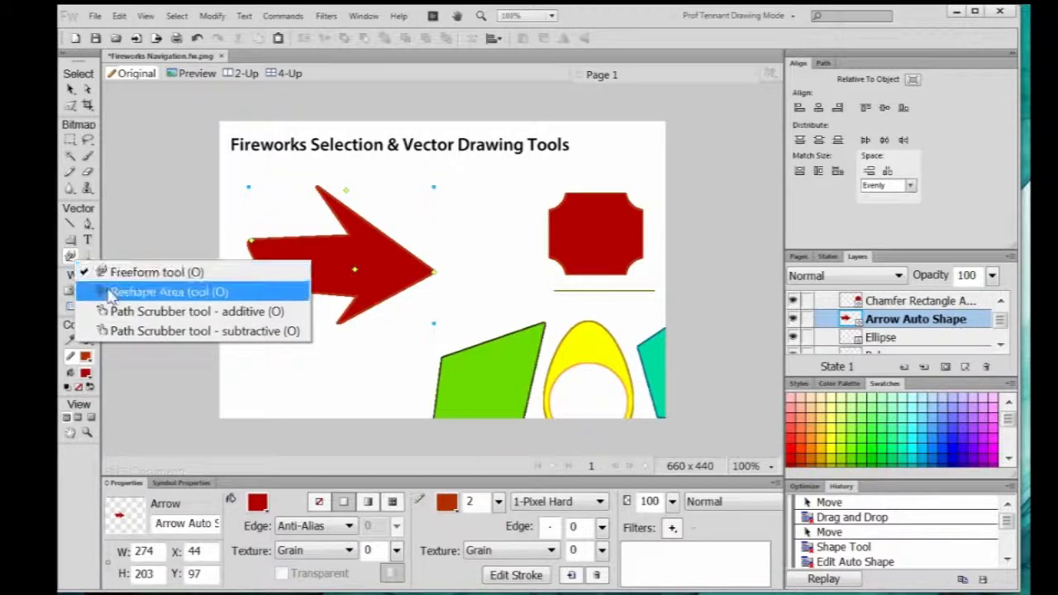
click(97, 272)
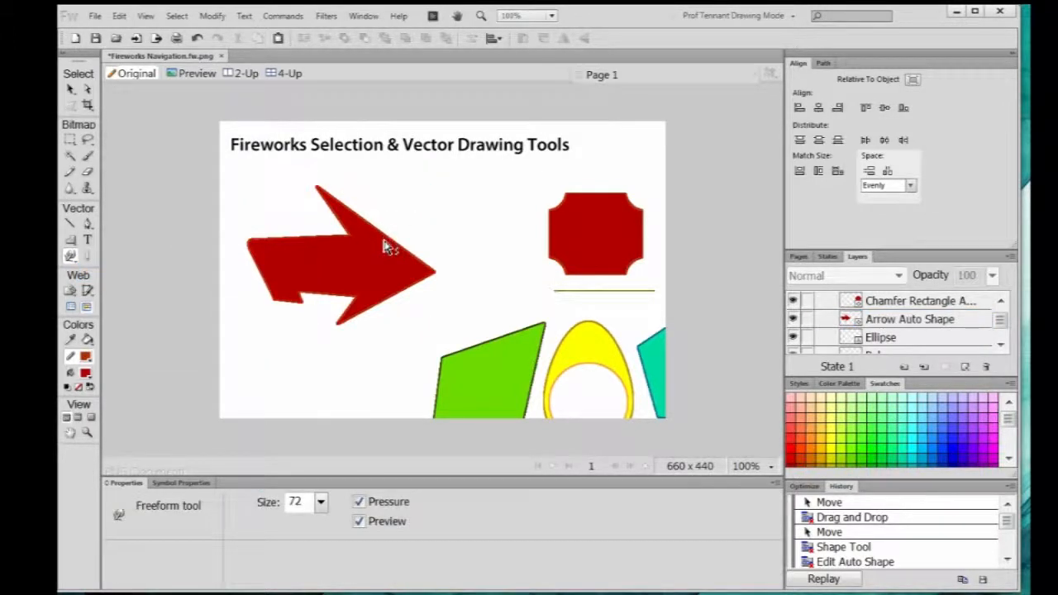
mouse_move(394, 243)
mouse_down()
mouse_move(372, 285)
mouse_move(413, 272)
mouse_move(389, 239)
mouse_move(409, 217)
mouse_move(437, 212)
mouse_move(397, 218)
mouse_move(388, 240)
mouse_move(293, 251)
mouse_up()
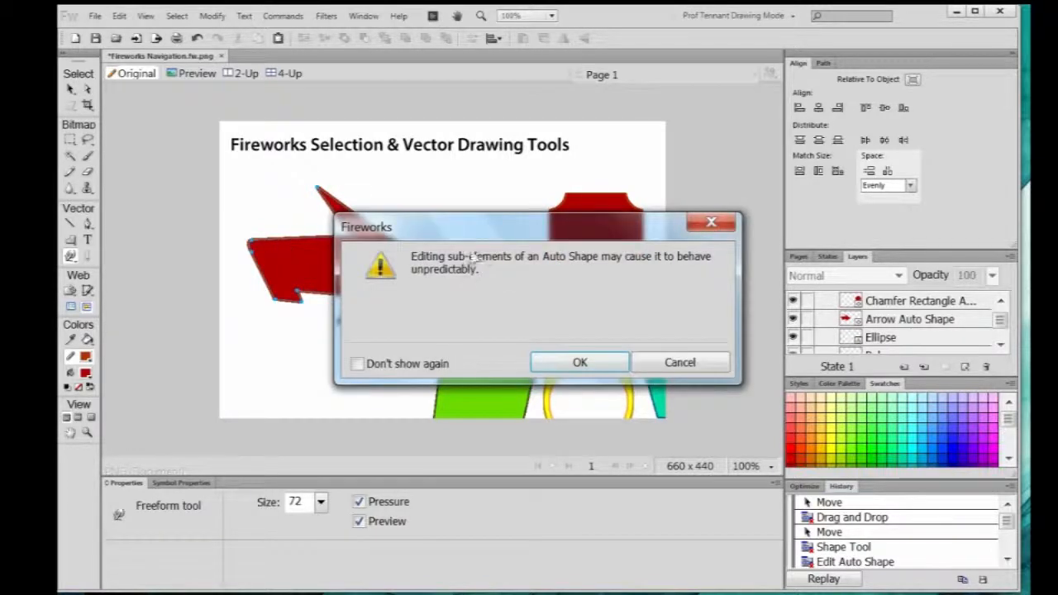
click(607, 366)
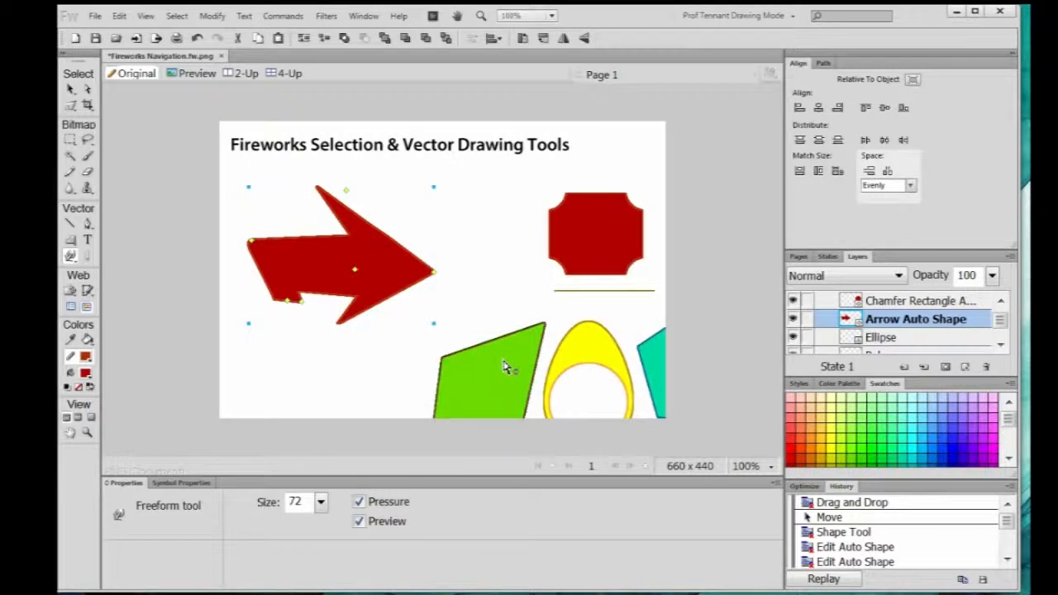
- Move the green polygon up to about Y 220, and use the Freeform tool to dent its upper edge and bulge its left edge
click(70, 89)
drag(482, 374, 480, 322)
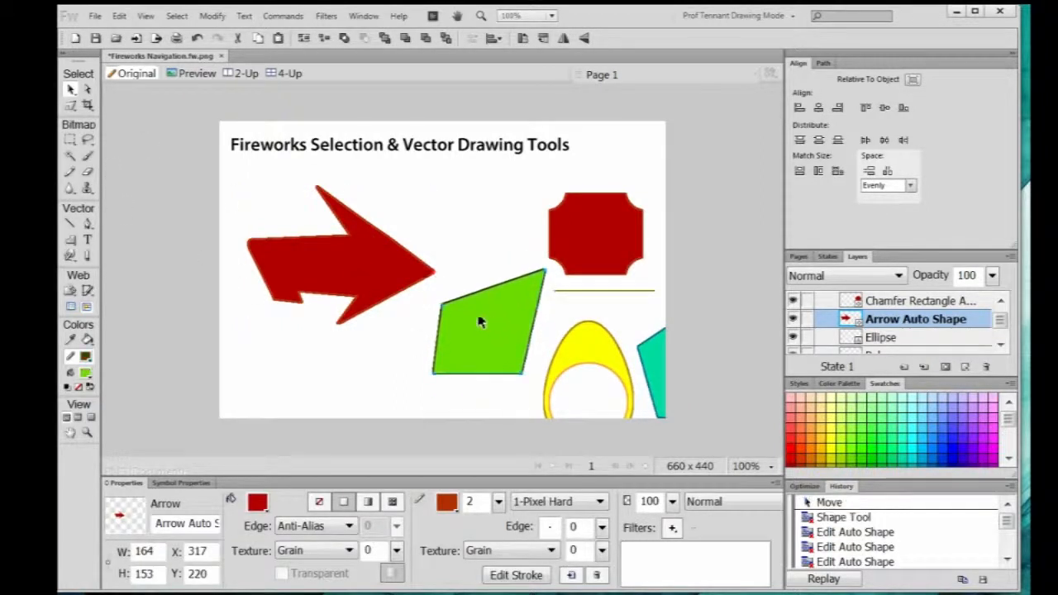
click(70, 255)
drag(487, 294, 494, 312)
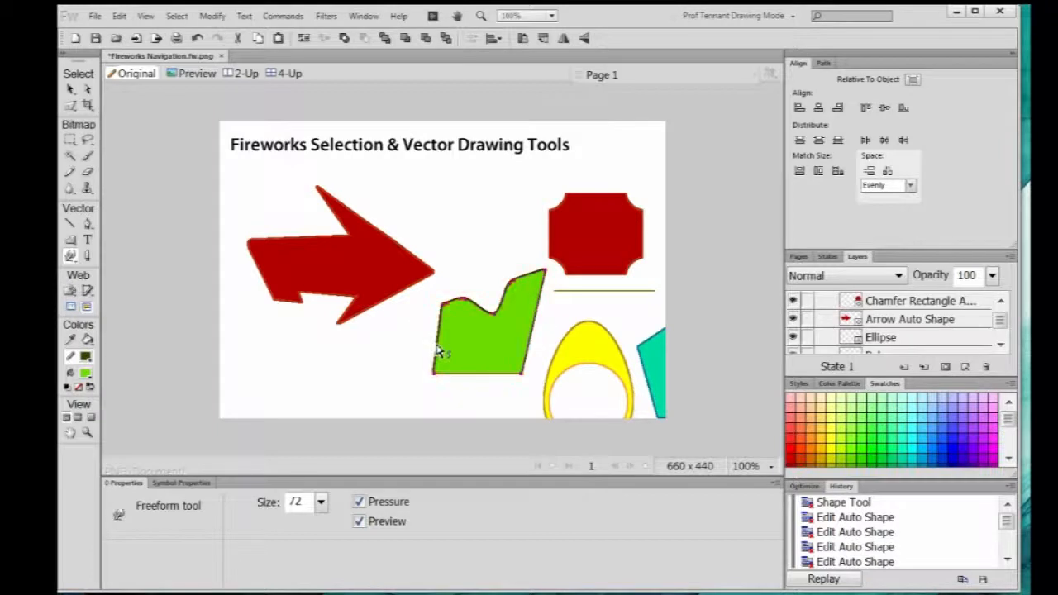
drag(438, 350, 428, 345)
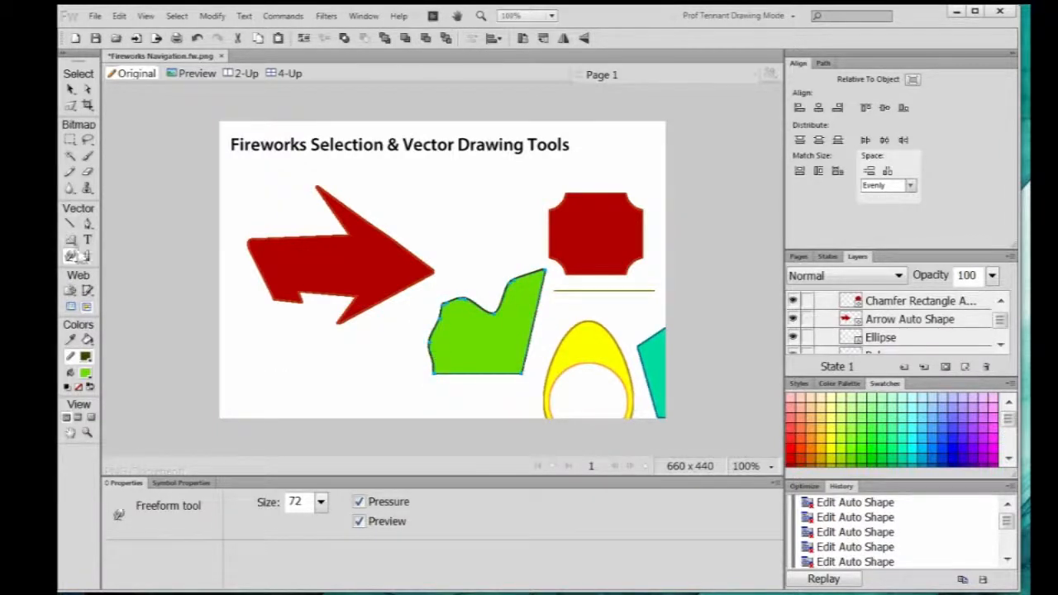
- Pull two long lobes upward from the green shape's upper edge with the Reshape Area tool at size 72 and strength 80
drag(73, 258, 78, 290)
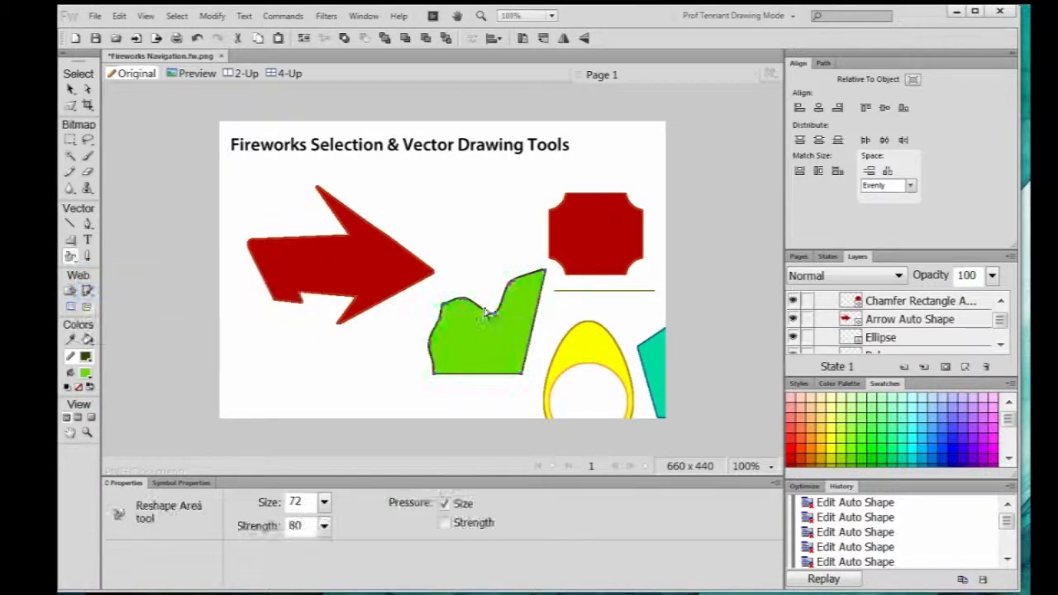
mouse_move(472, 307)
mouse_down()
mouse_move(461, 278)
mouse_move(470, 207)
mouse_move(436, 188)
mouse_move(423, 207)
mouse_up()
mouse_move(535, 282)
mouse_down()
mouse_move(505, 224)
mouse_move(505, 182)
mouse_up()
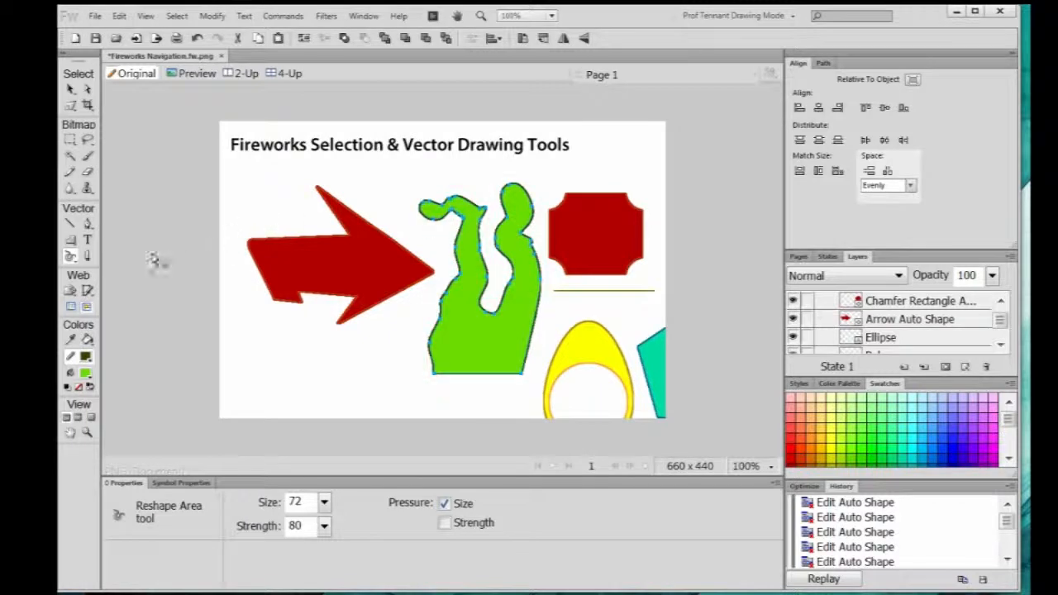
- Try the additive Path Scrubber tool on the green shape, and switch back to the Freeform tool
click(72, 256)
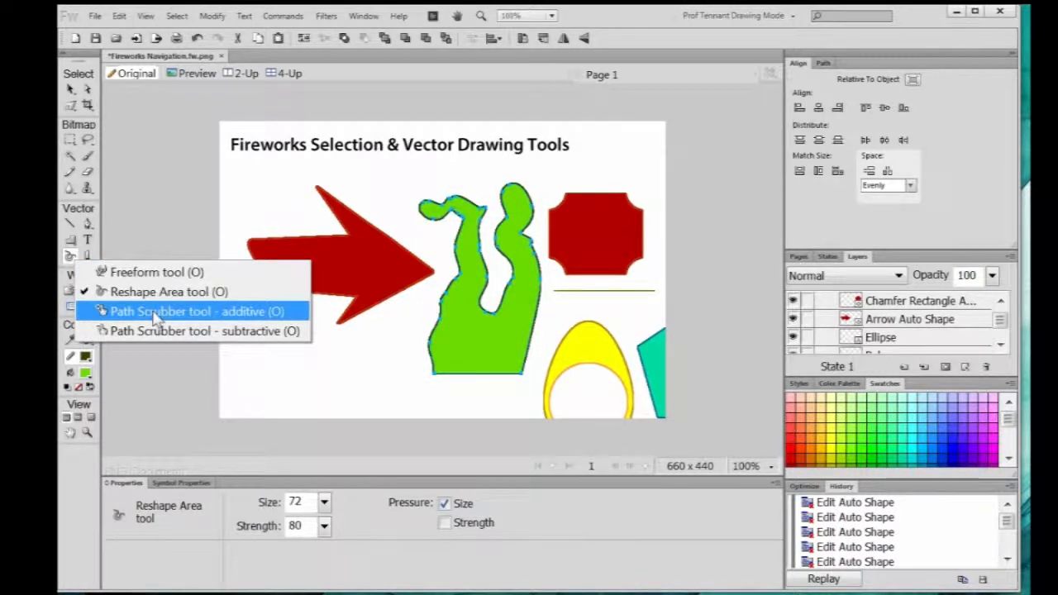
click(273, 317)
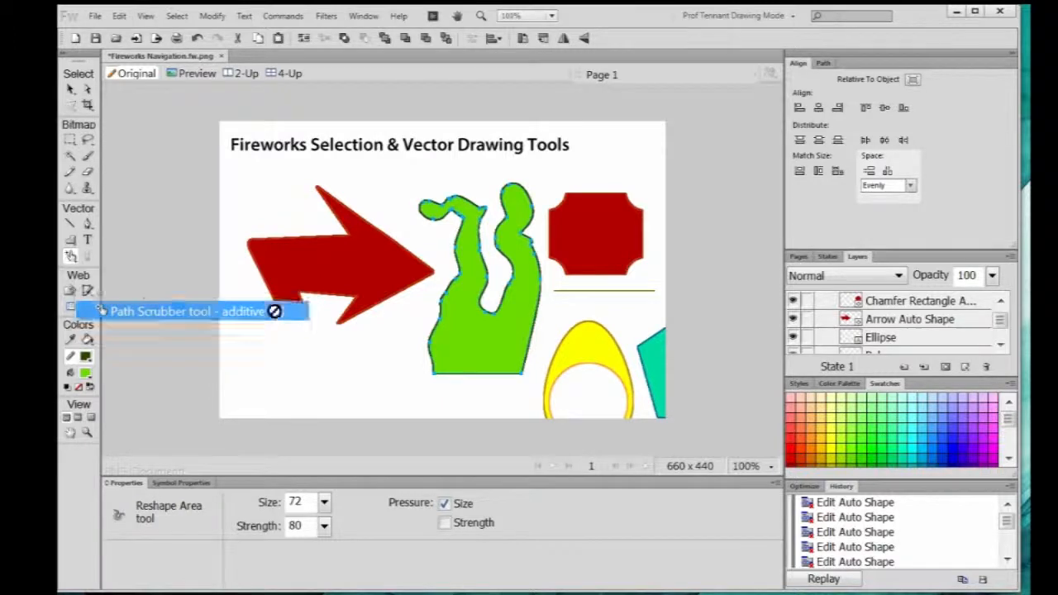
click(479, 238)
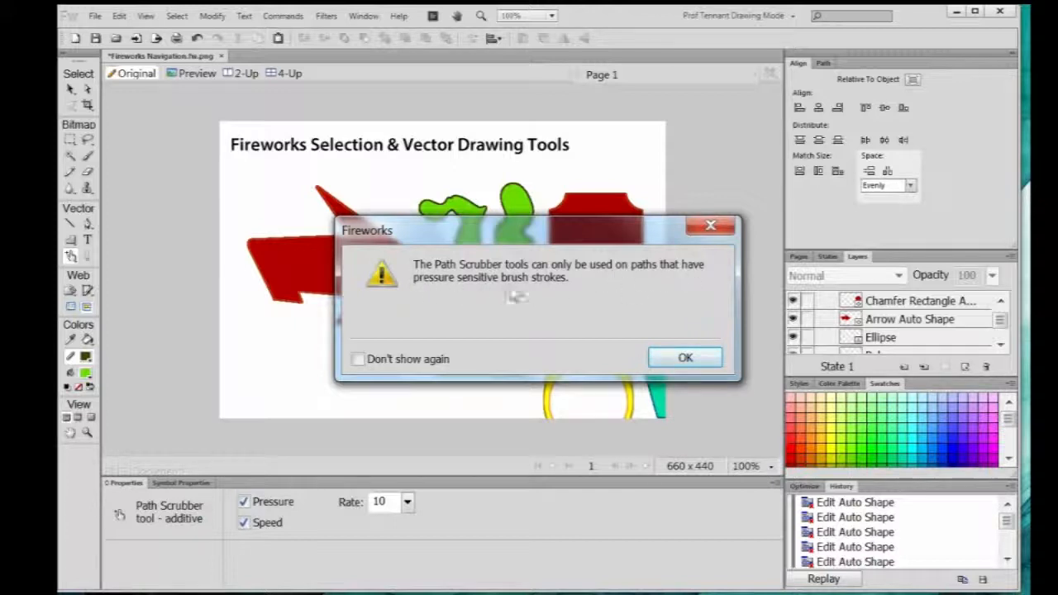
click(685, 358)
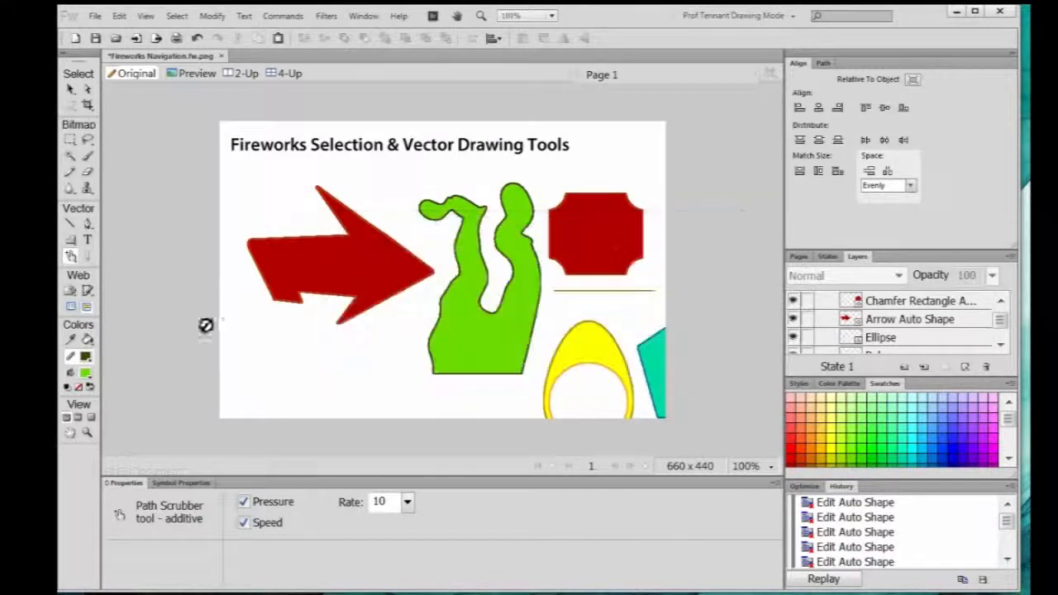
click(71, 258)
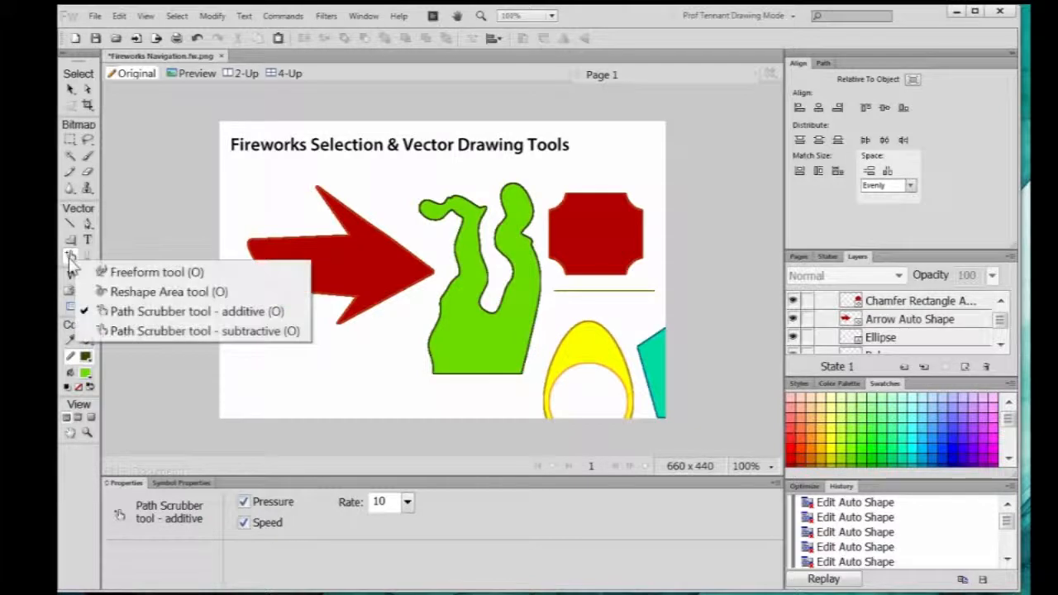
click(117, 274)
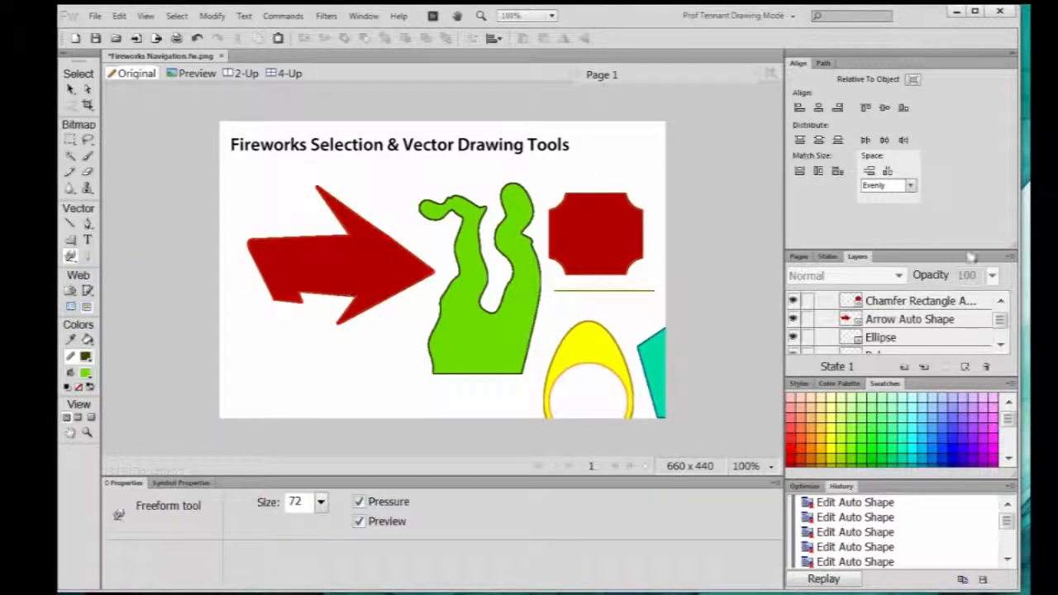